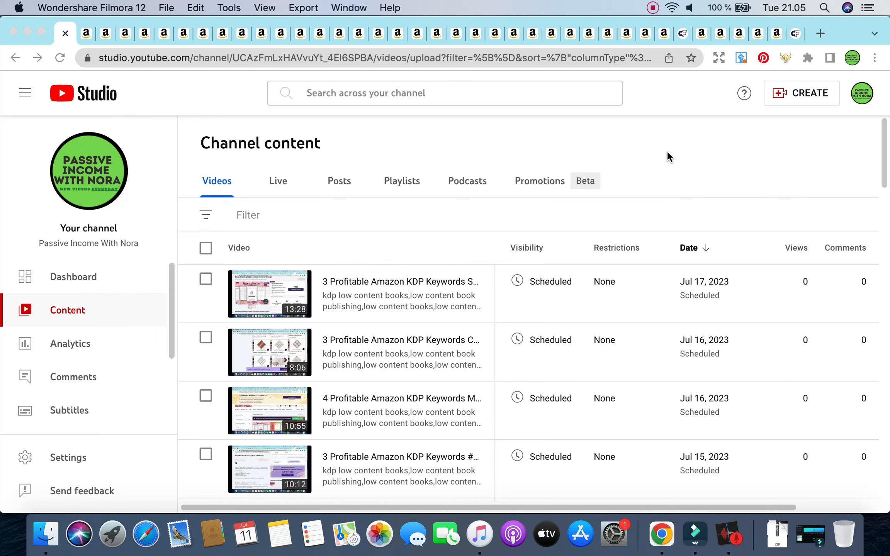
Open the Amazon results for "laboratory notebook graph paper" and examine the niche score figures and first listings.
click(778, 33)
click(779, 32)
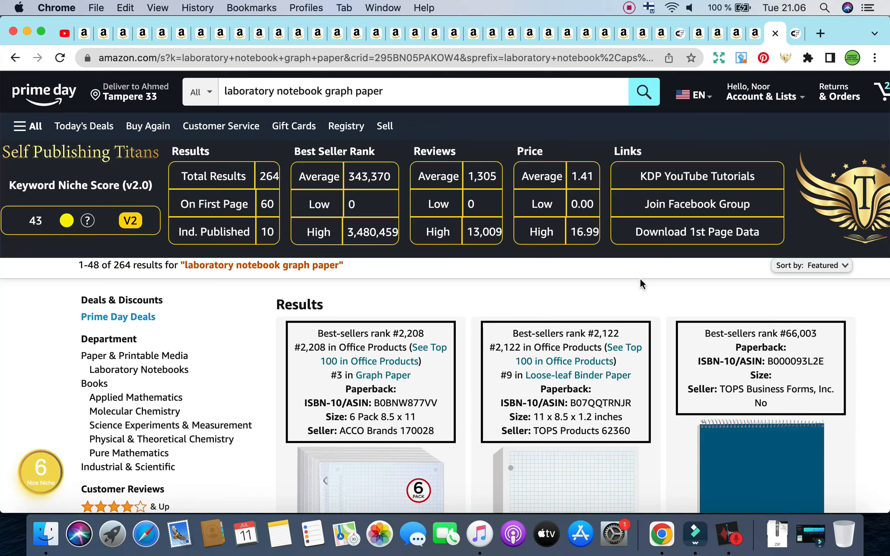
scroll(640, 282, down, 8)
scroll(609, 328, up, 5)
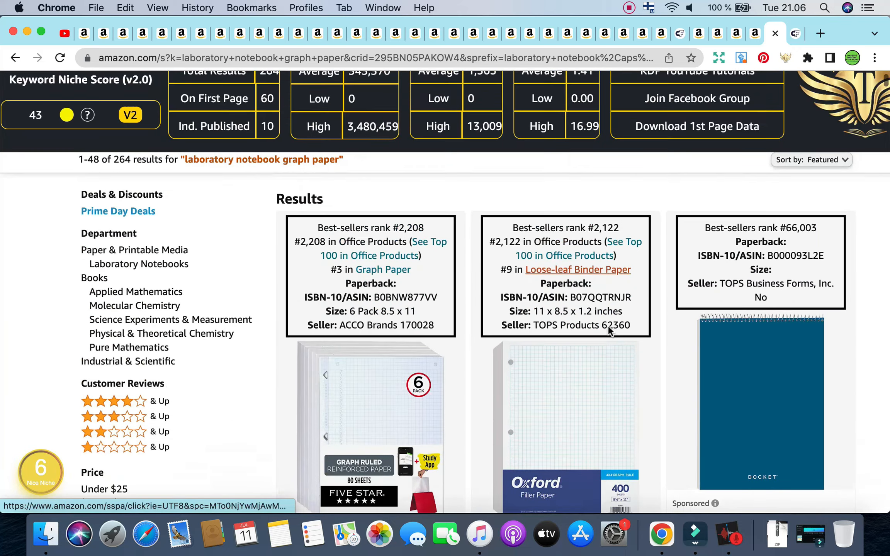
scroll(608, 325, up, 3)
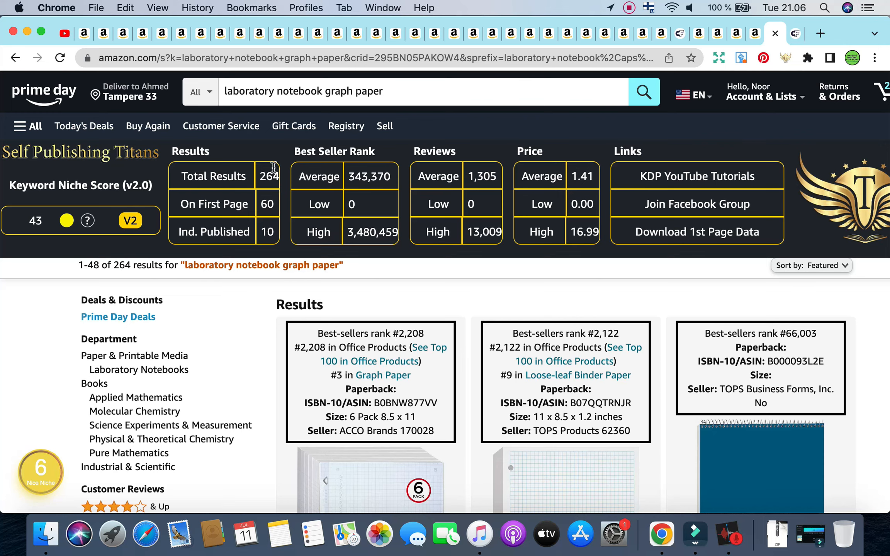
Copy the Amazon keyword and search Creative Fabrica for "laboratory notebook graph paper".
triple_click(255, 92)
key(super+c)
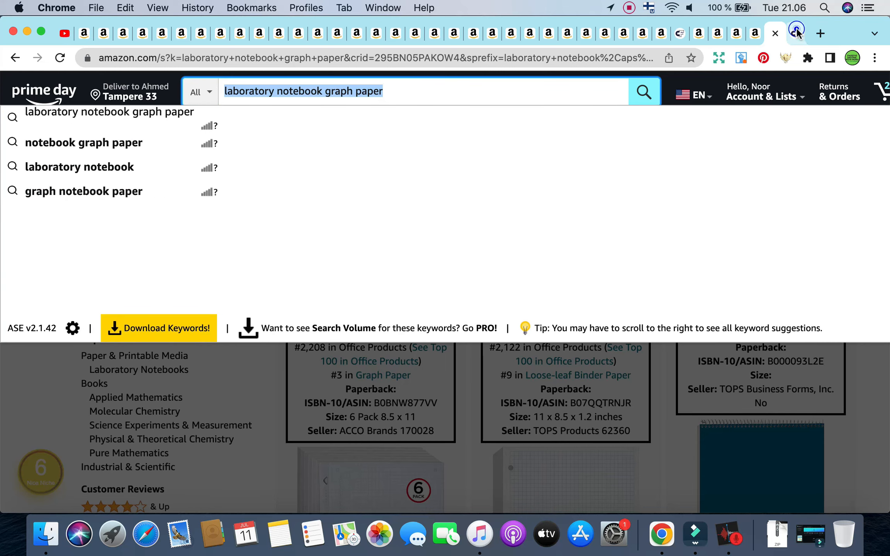
click(795, 34)
click(369, 205)
key(super+v)
key(super+space)
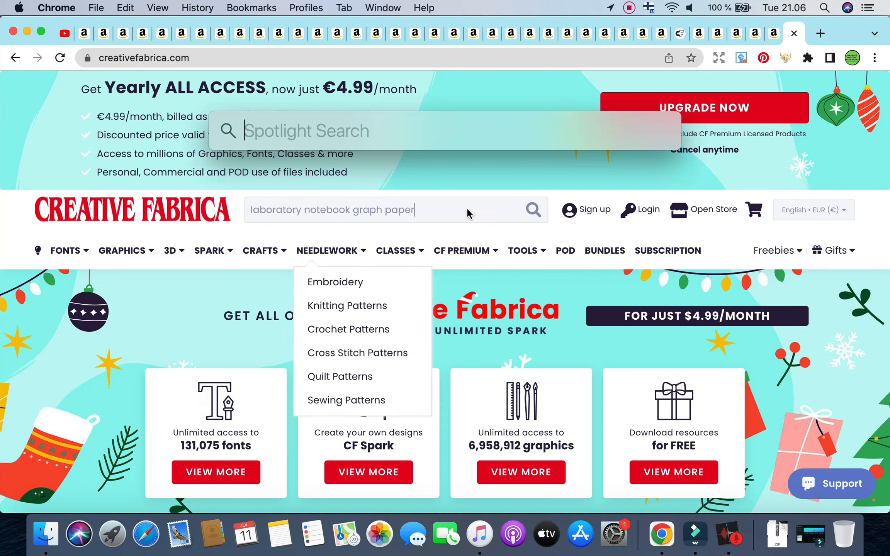
key(Escape)
click(454, 206)
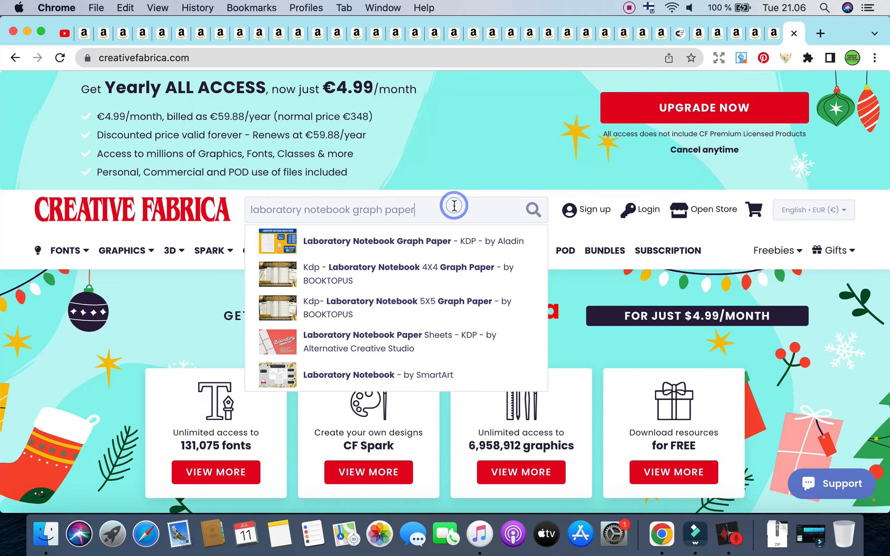
key(Return)
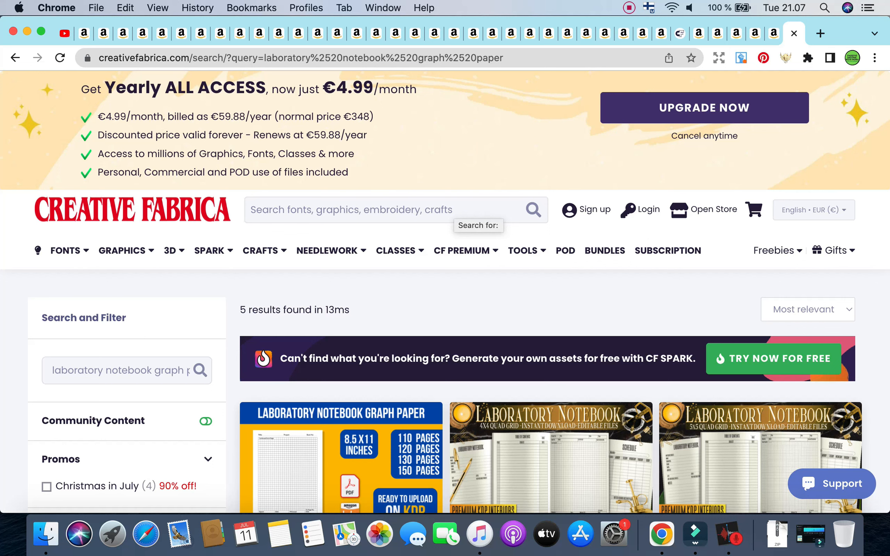
Look through the Creative Fabrica laboratory notebook interiors found for the keyword.
scroll(463, 224, down, 3)
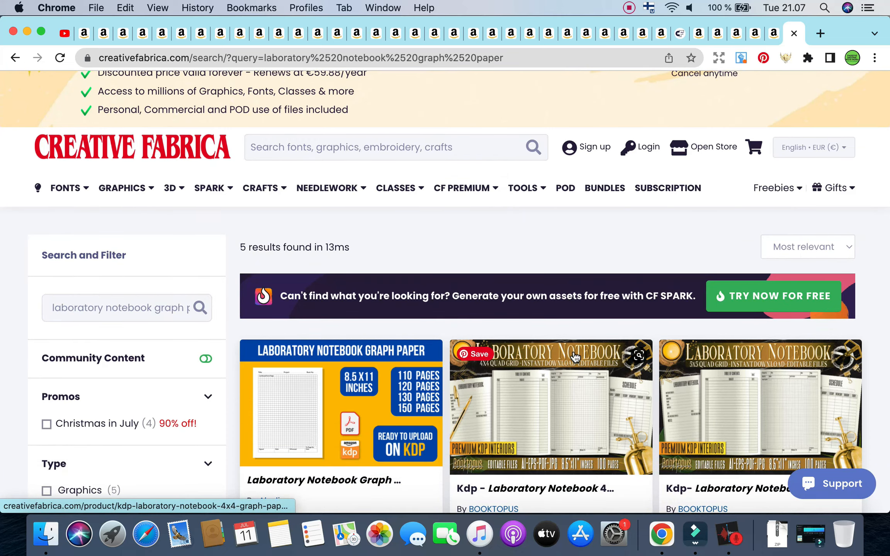
scroll(497, 383, down, 3)
scroll(497, 384, down, 5)
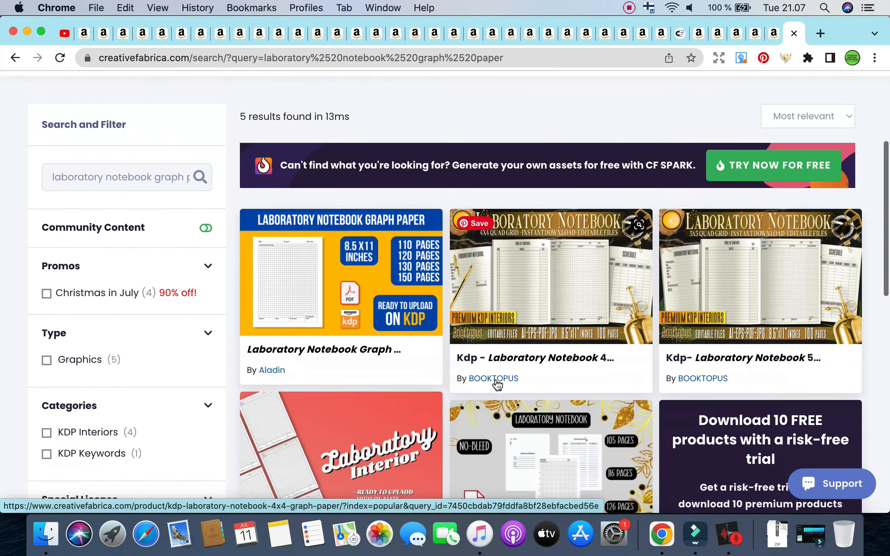
scroll(495, 381, down, 3)
scroll(494, 383, up, 10)
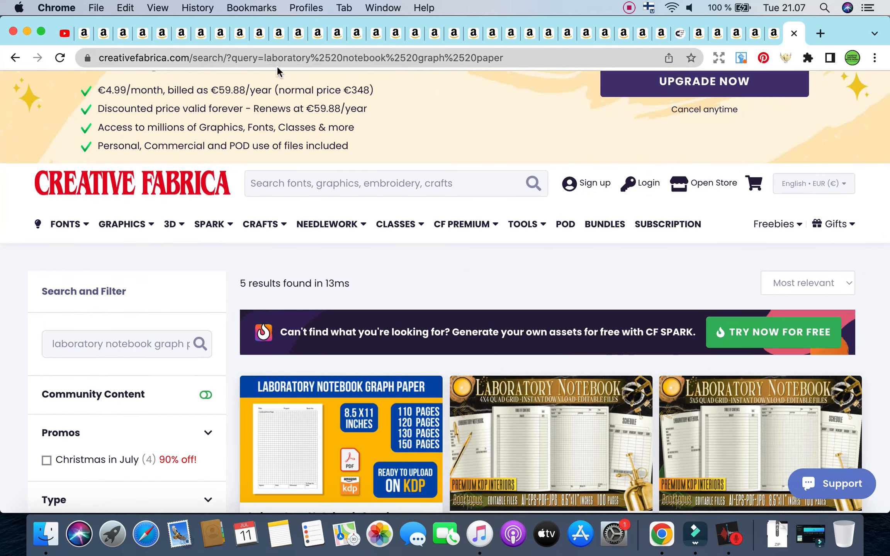
scroll(428, 172, down, 8)
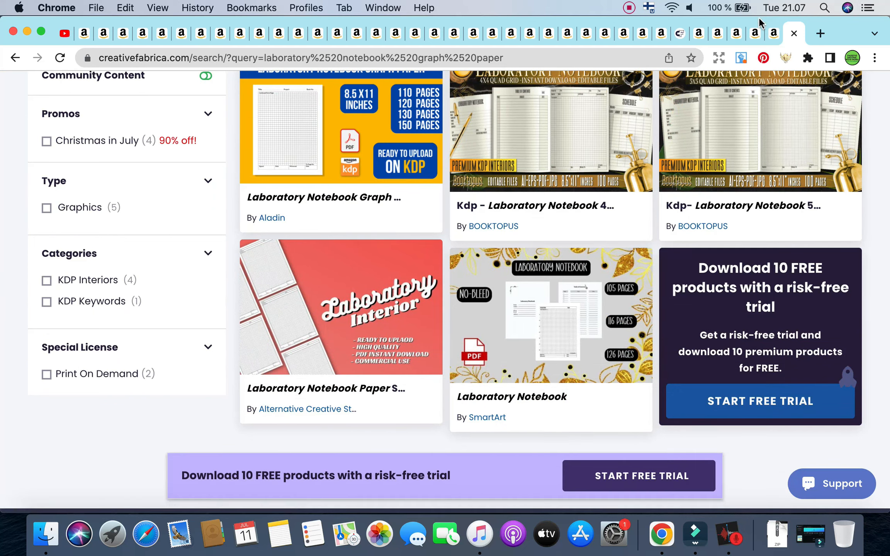
Return to the Amazon results for "laboratory notebook graph paper" and examine the first listings' best-seller ranks, reviews and prices.
click(771, 34)
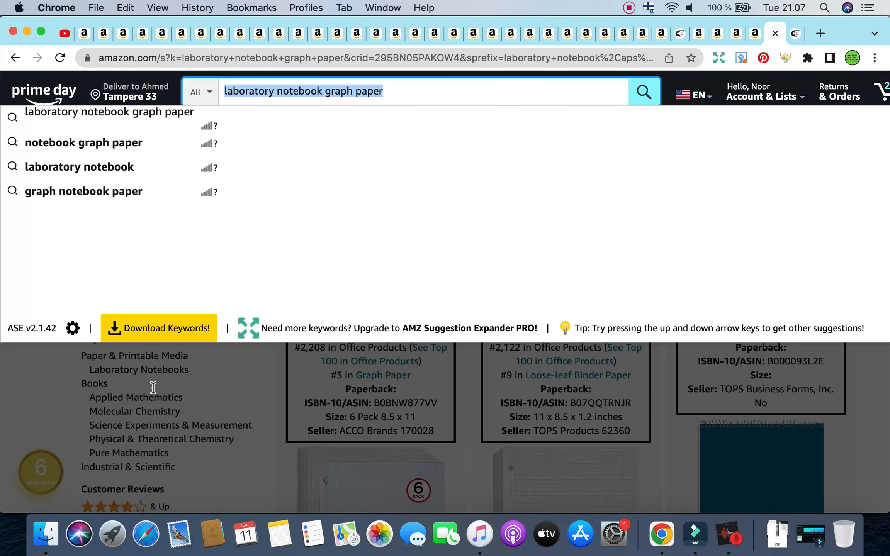
click(248, 429)
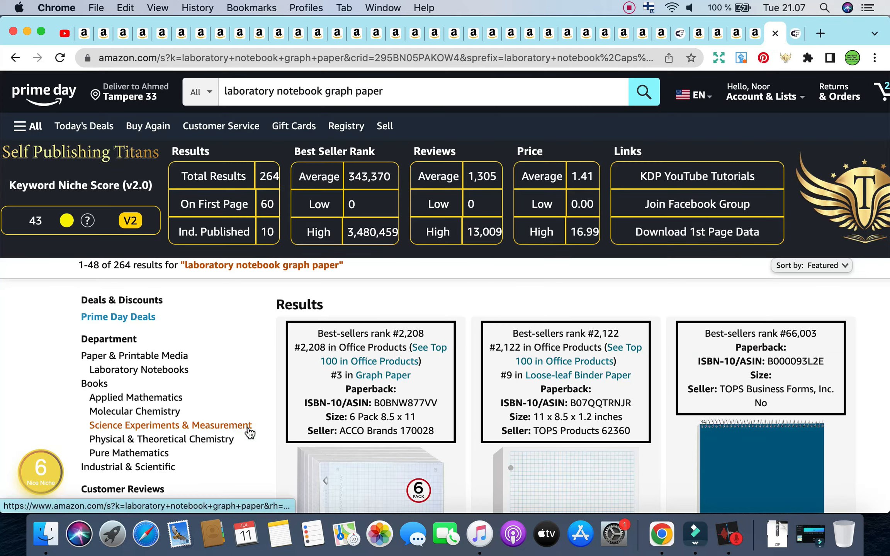
scroll(250, 432, down, 15)
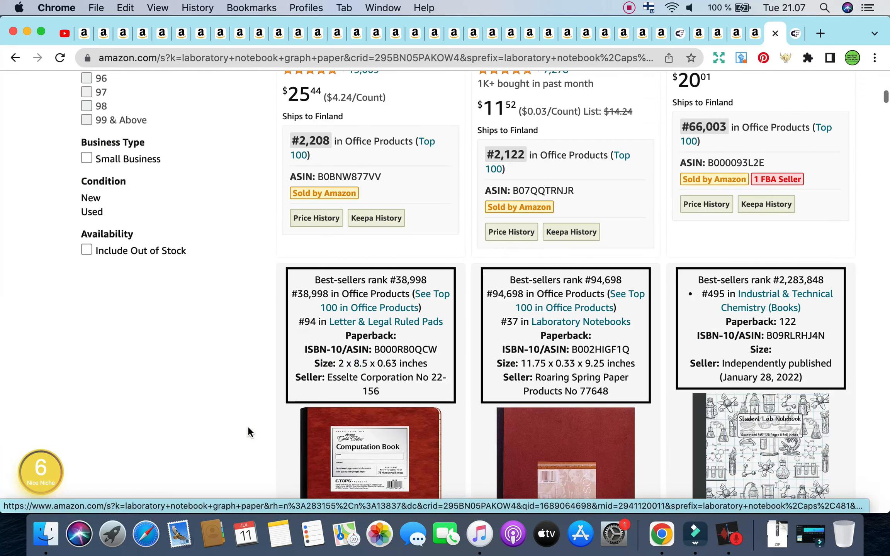
scroll(249, 432, down, 6)
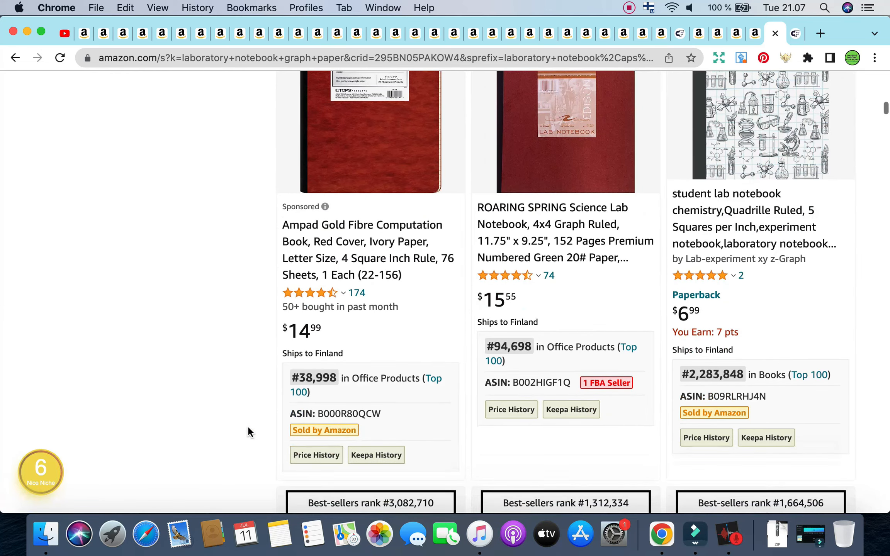
scroll(247, 426, up, 5)
scroll(248, 426, down, 4)
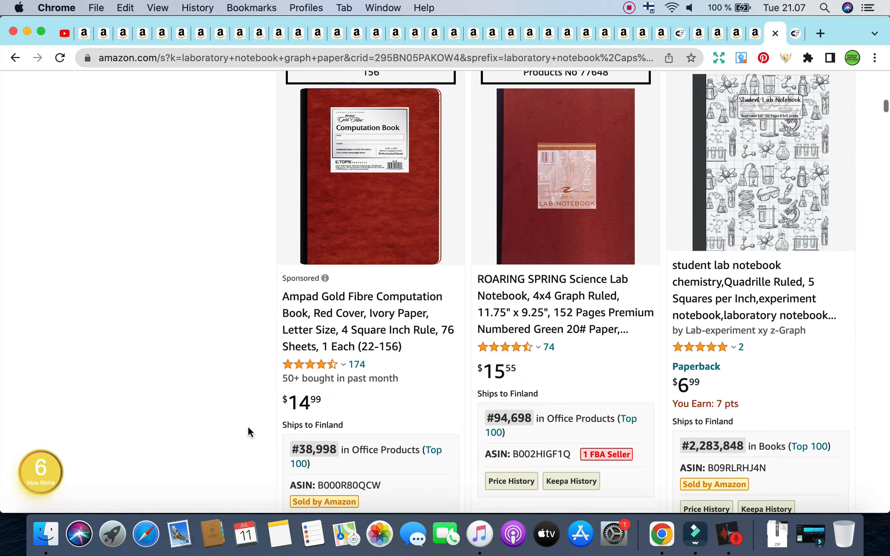
scroll(248, 426, down, 3)
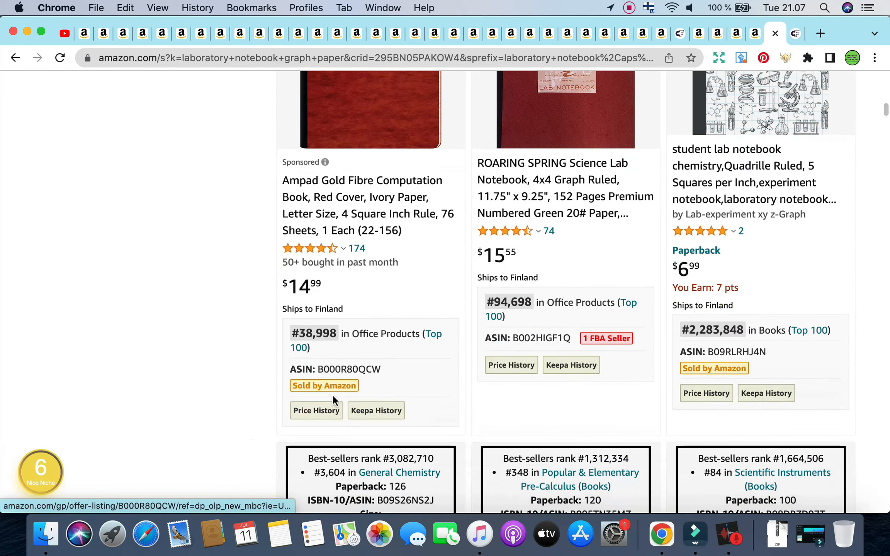
scroll(358, 392, up, 2)
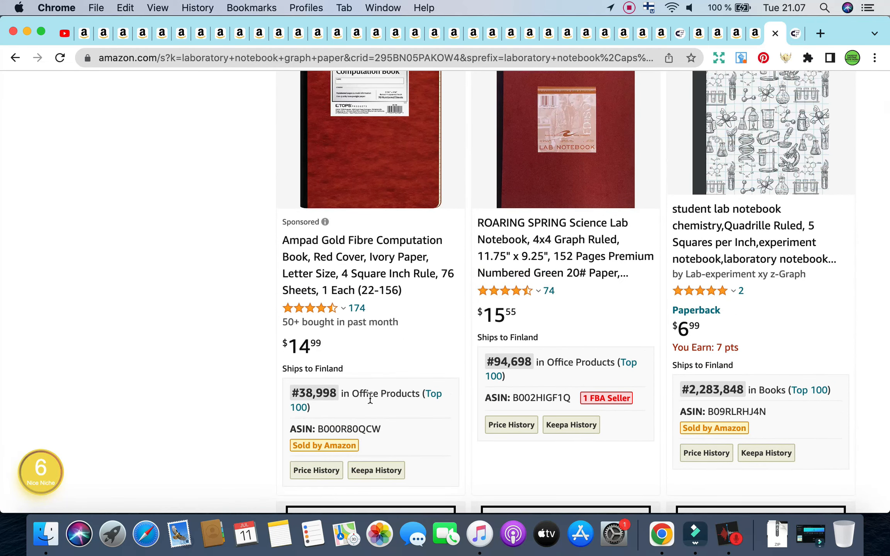
scroll(373, 401, up, 2)
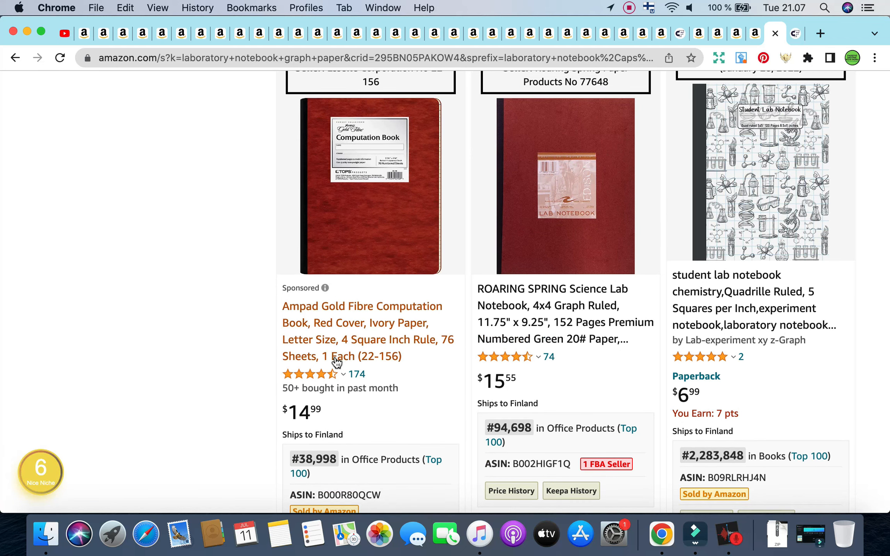
scroll(414, 240, down, 1)
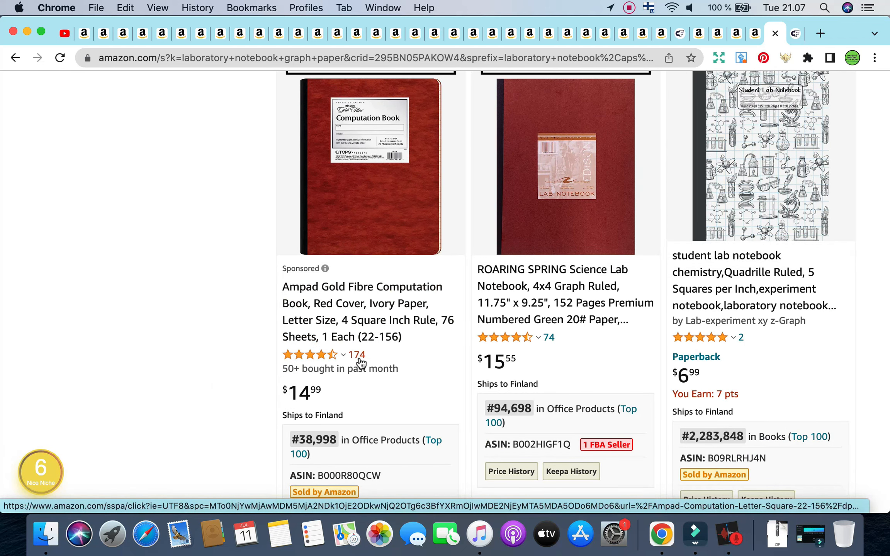
scroll(359, 361, down, 1)
Look further through the Amazon laboratory notebook listings as far as the "More results" section.
scroll(361, 363, down, 10)
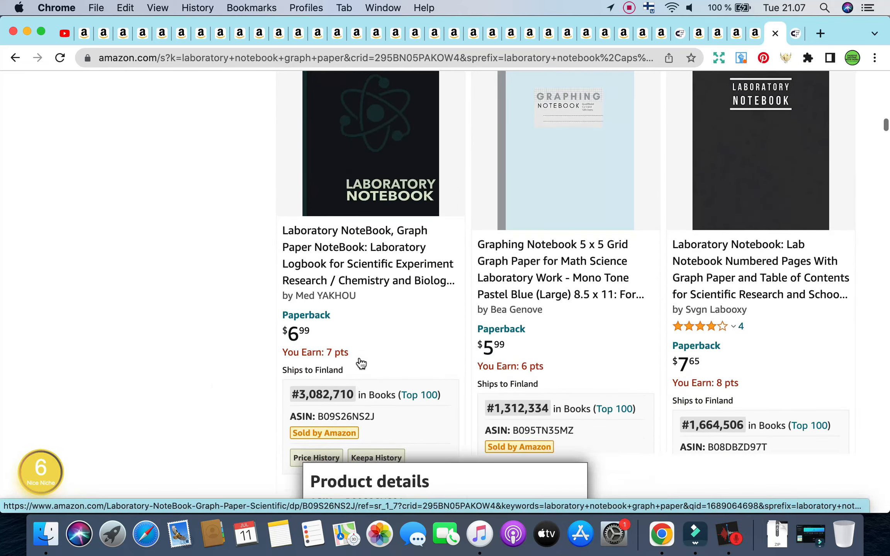
scroll(571, 432, down, 15)
scroll(573, 438, down, 17)
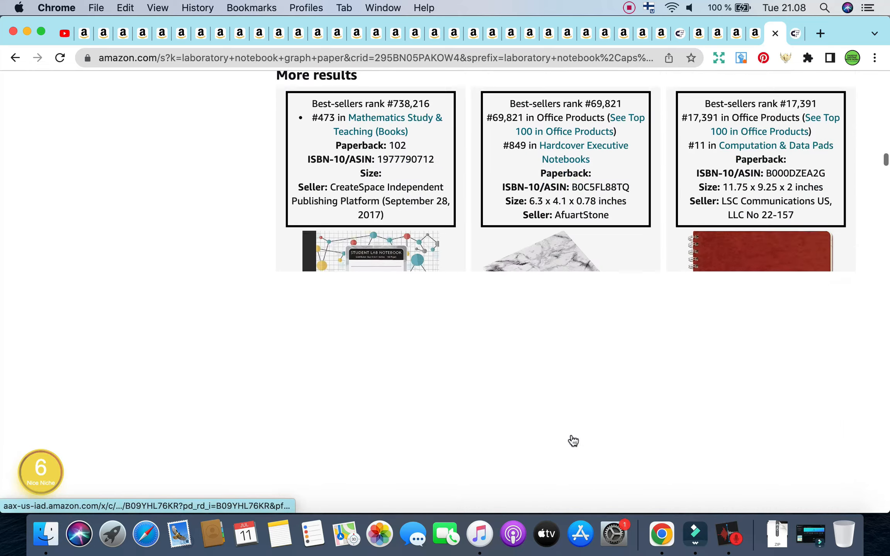
scroll(572, 435, down, 2)
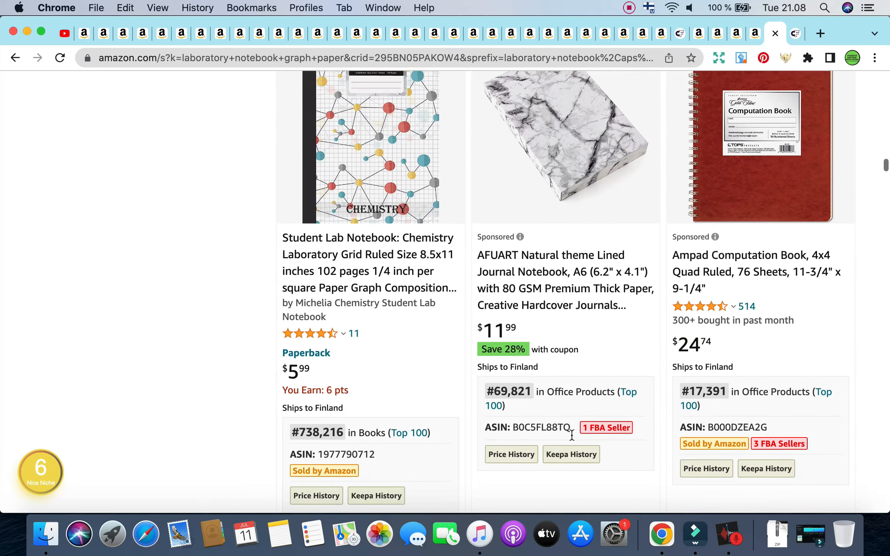
Examine the chemistry Student Lab Notebook listing's title, best-seller rank, price, page count and publisher.
scroll(574, 425, up, 5)
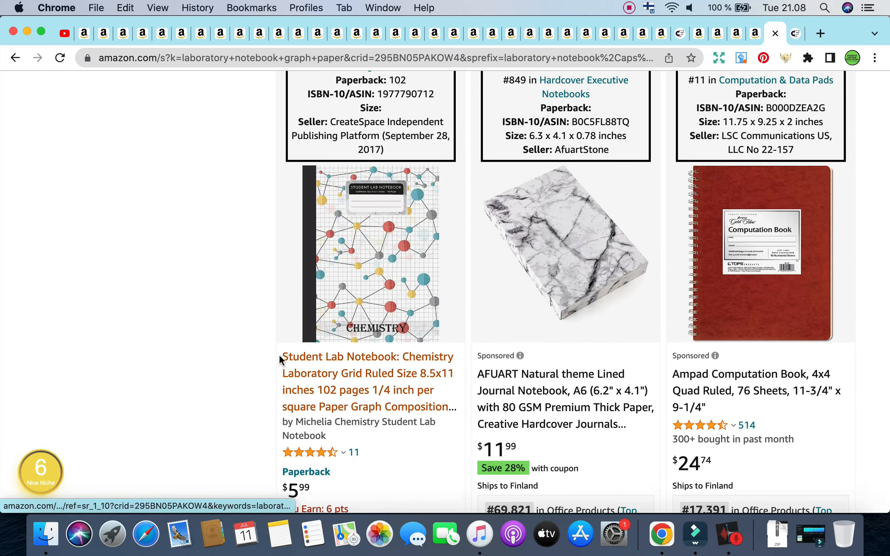
mouse_move(276, 355)
mouse_down()
mouse_move(396, 357)
mouse_move(242, 359)
mouse_up()
click(242, 360)
scroll(359, 426, down, 6)
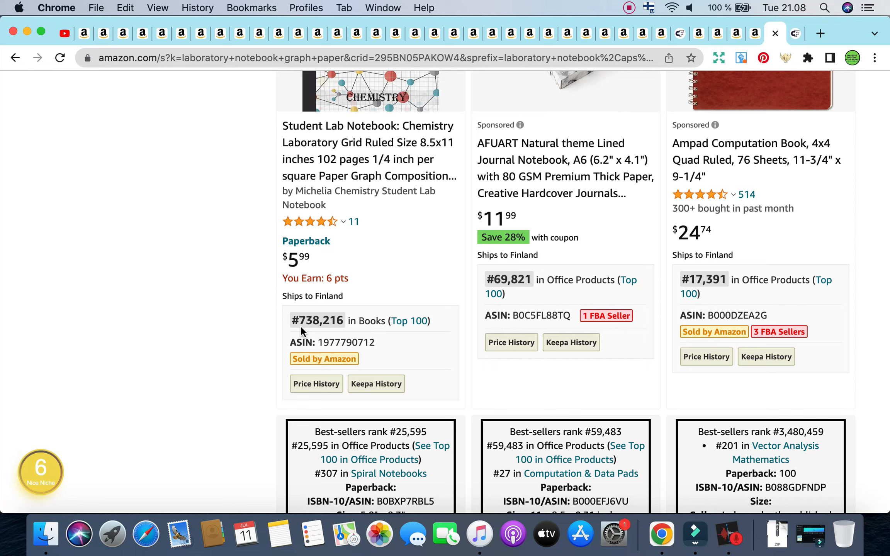
scroll(384, 287, up, 2)
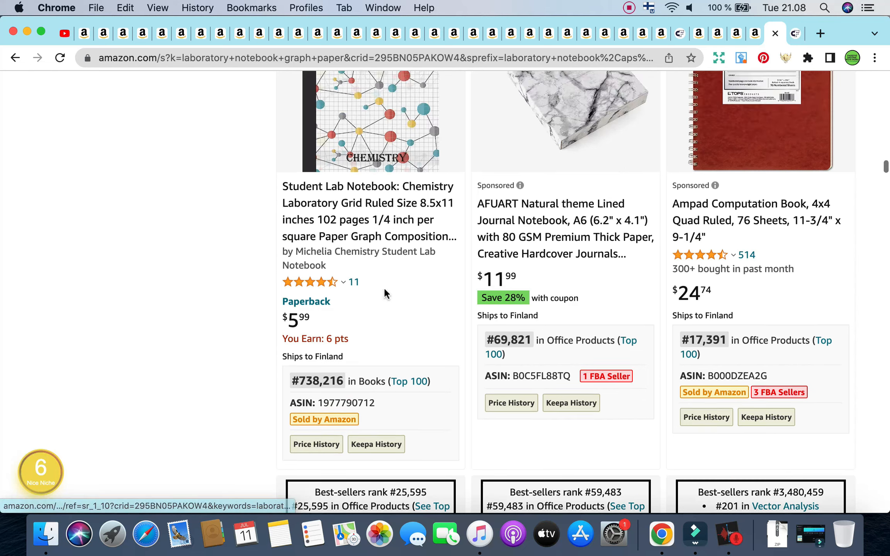
scroll(385, 292, up, 8)
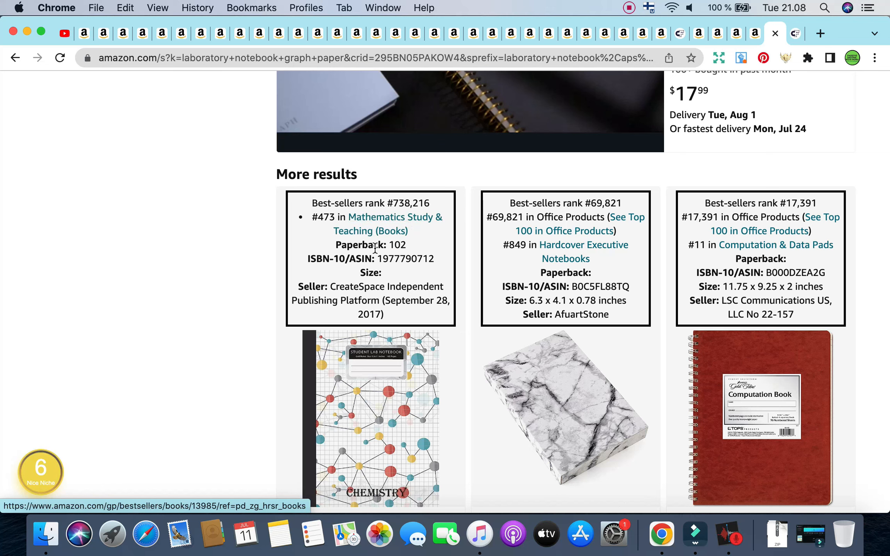
scroll(374, 248, down, 1)
scroll(377, 253, down, 15)
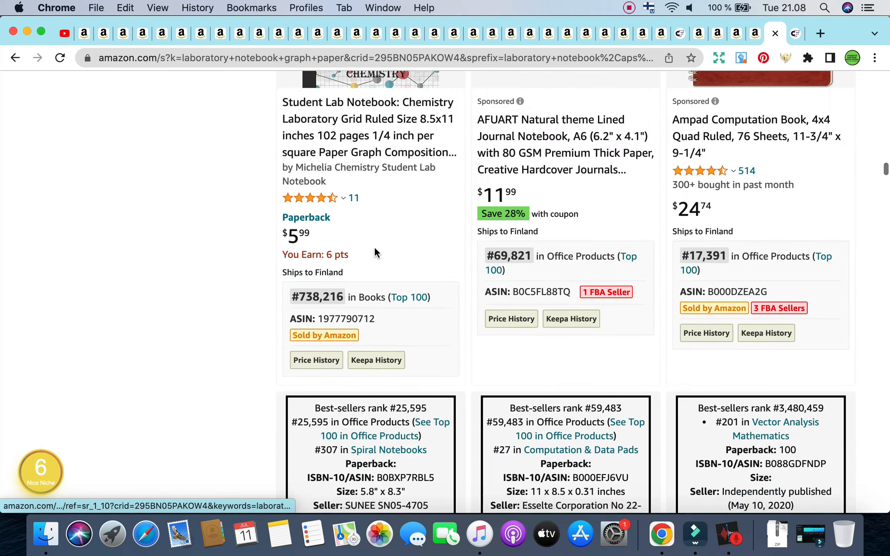
Skim the remaining graph paper notebook listings and return to the niche statistics.
scroll(205, 331, up, 4)
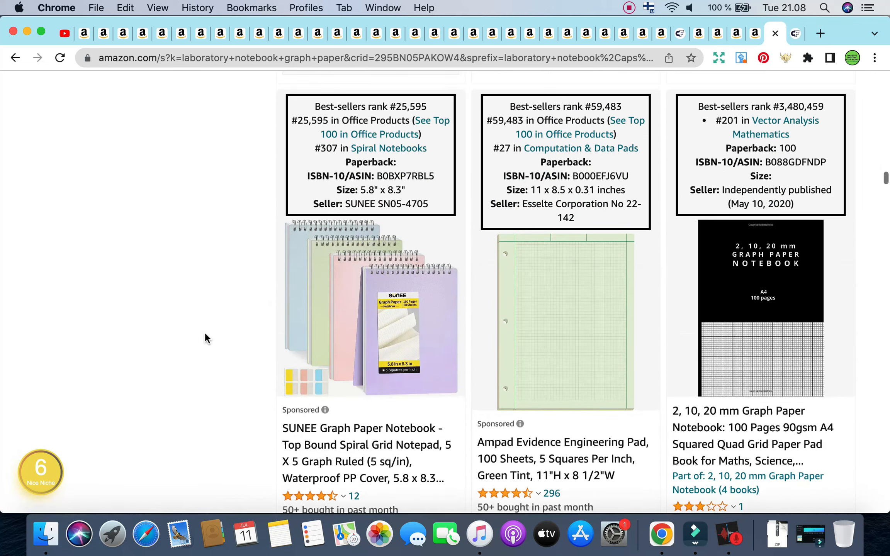
scroll(205, 333, down, 12)
scroll(205, 334, down, 10)
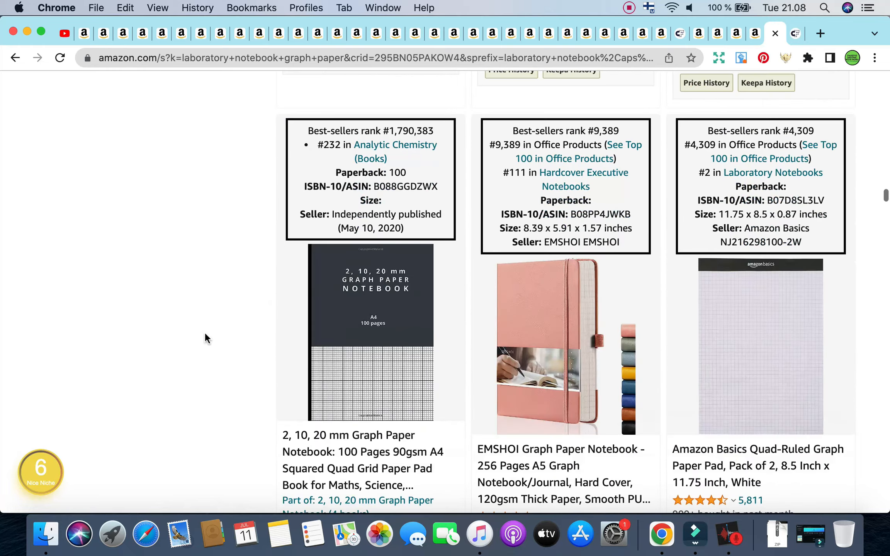
scroll(203, 331, up, 20)
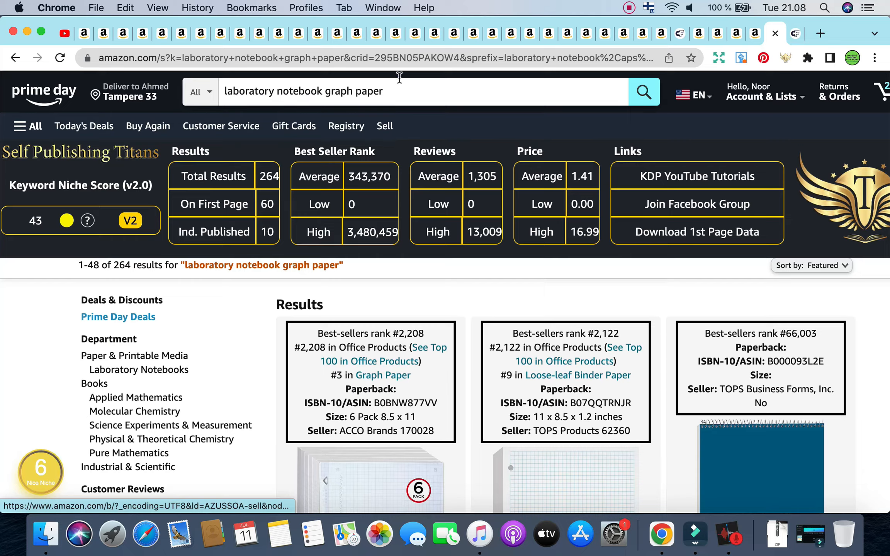
Search Amazon for "Student Lab Notebook" in place of the current keyword.
triple_click(399, 93)
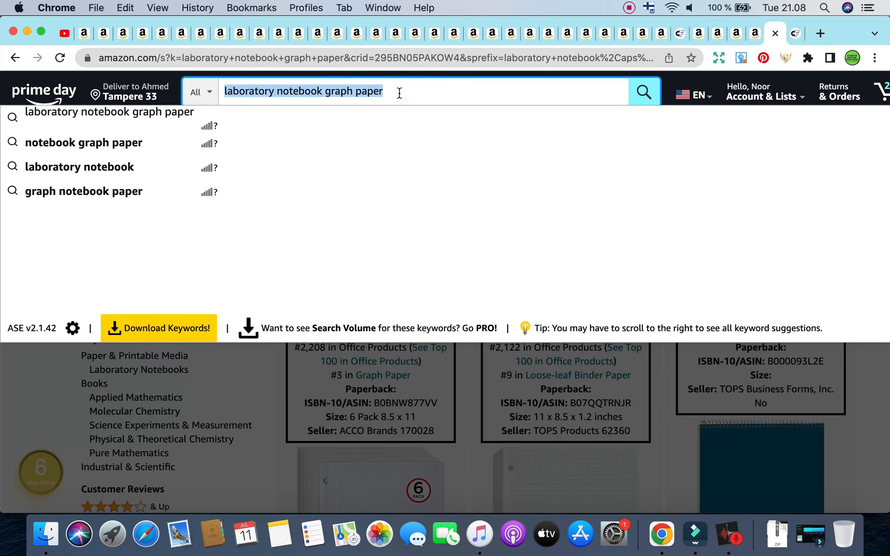
text(Student Lab Notebook)
key(Escape)
key(Return)
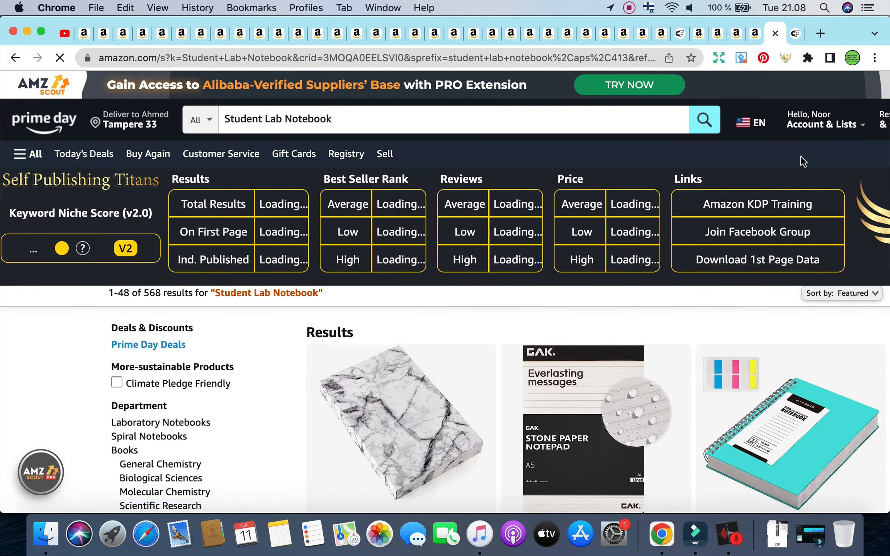
Copy the "negative thoughts workbook" keyword from its Amazon results page and search Creative Fabrica for it.
click(754, 33)
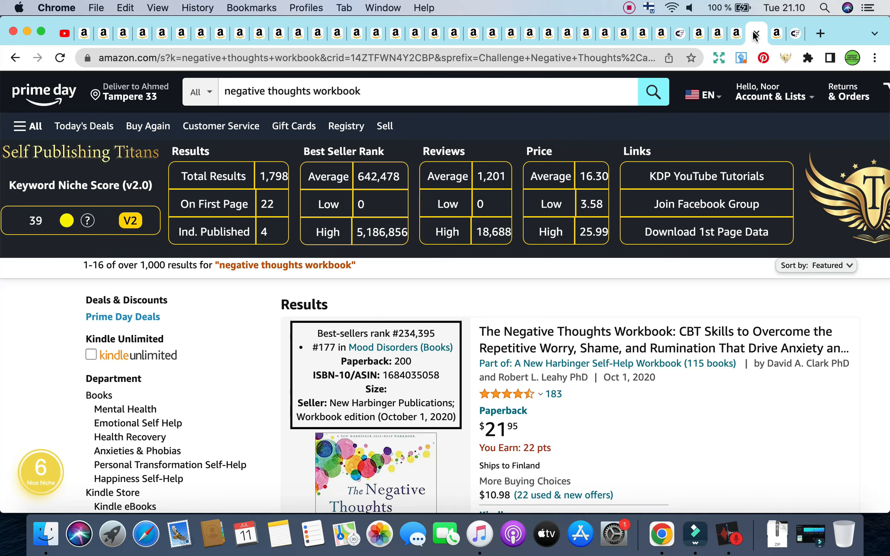
double_click(517, 89)
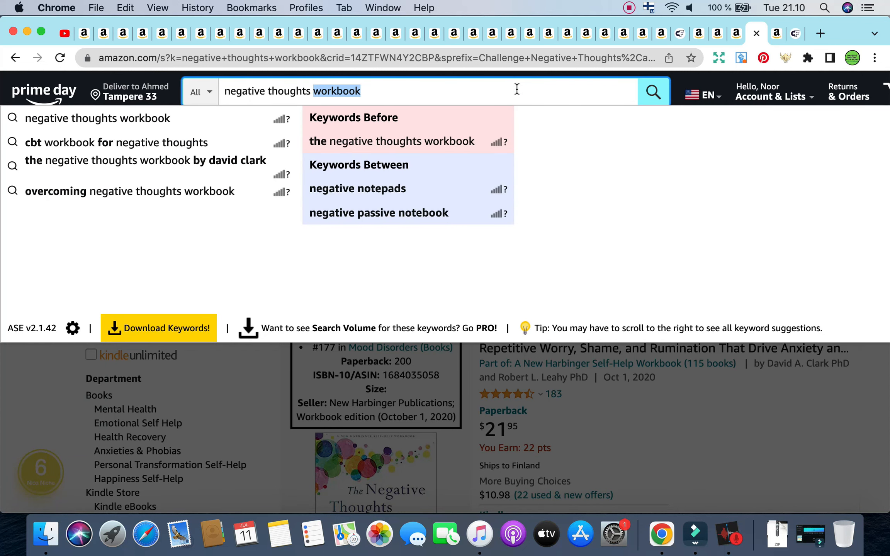
triple_click(517, 89)
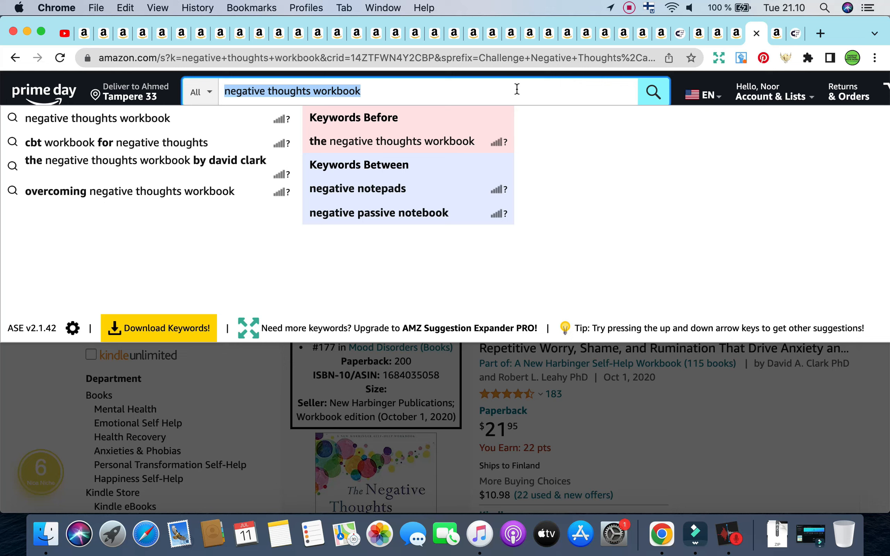
key(super+c)
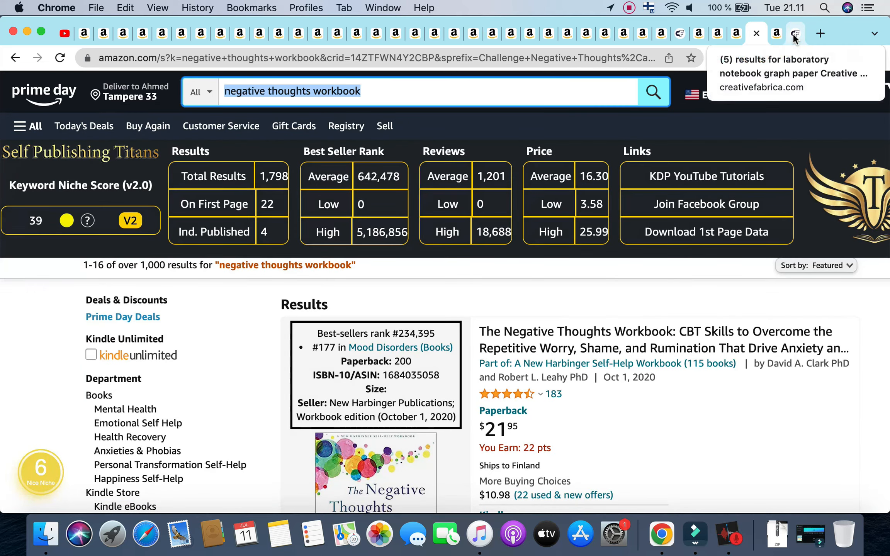
click(793, 33)
scroll(722, 263, up, 10)
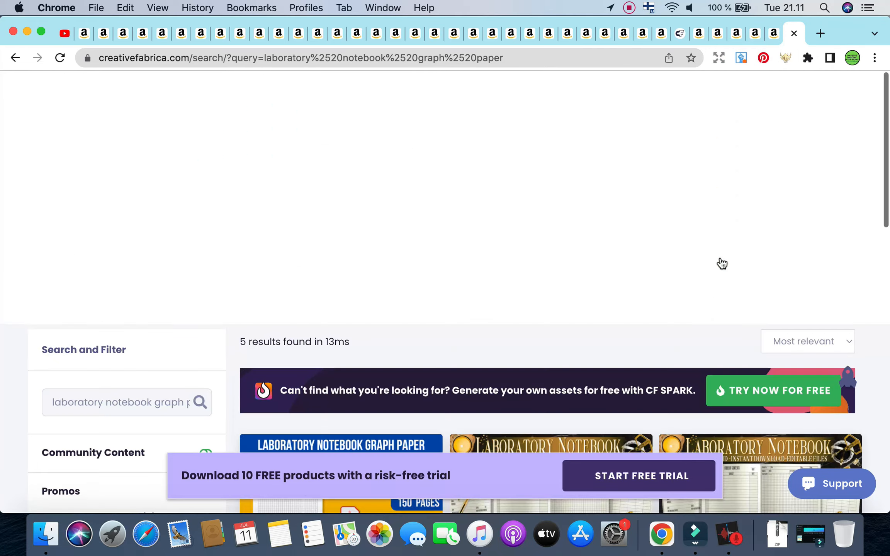
click(469, 219)
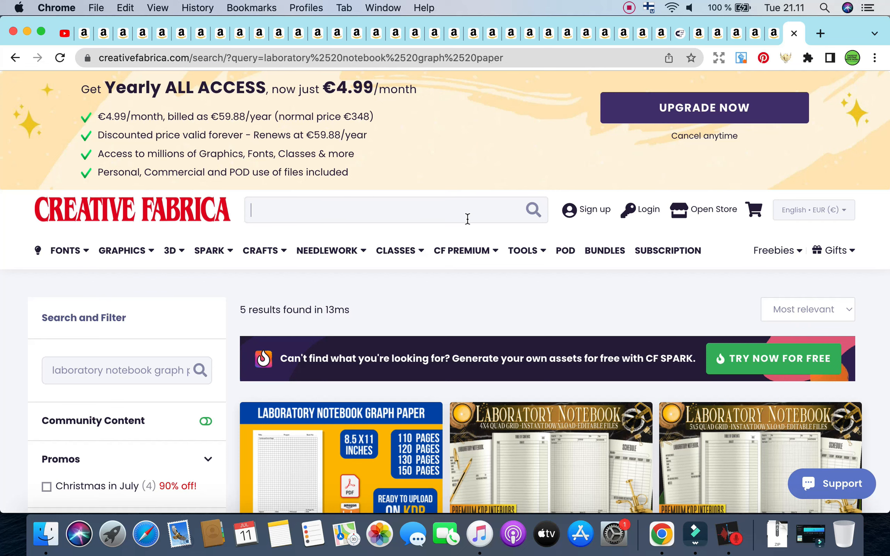
key(super+v)
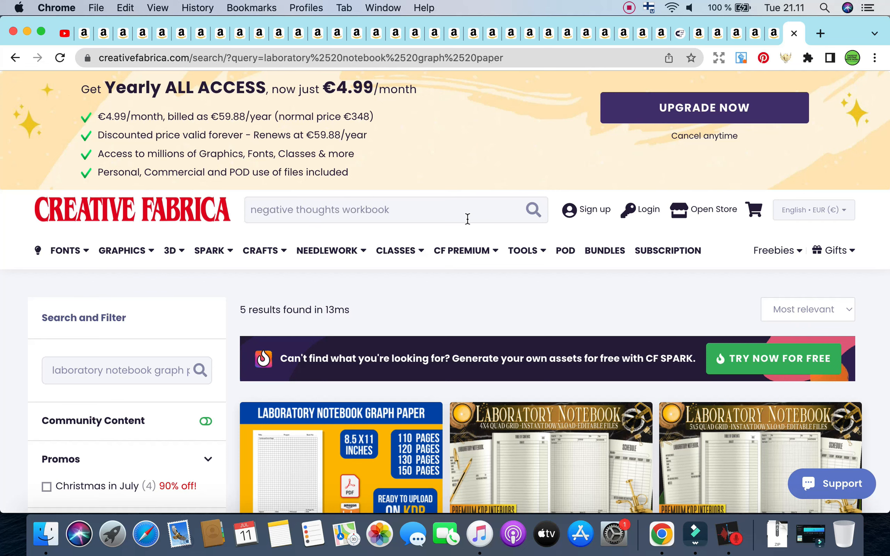
key(Return)
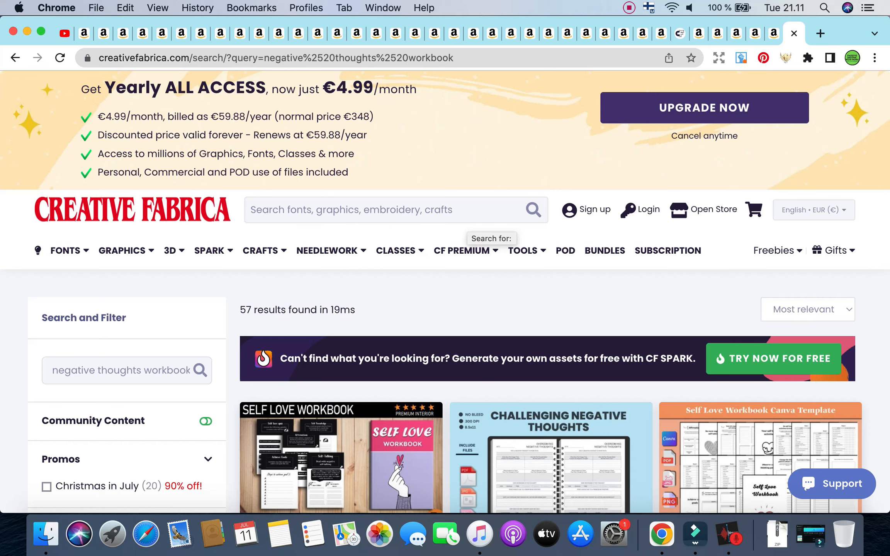
Filter the Creative Fabrica results for negative thoughts workbook to the KDP Interiors category.
scroll(606, 346, down, 3)
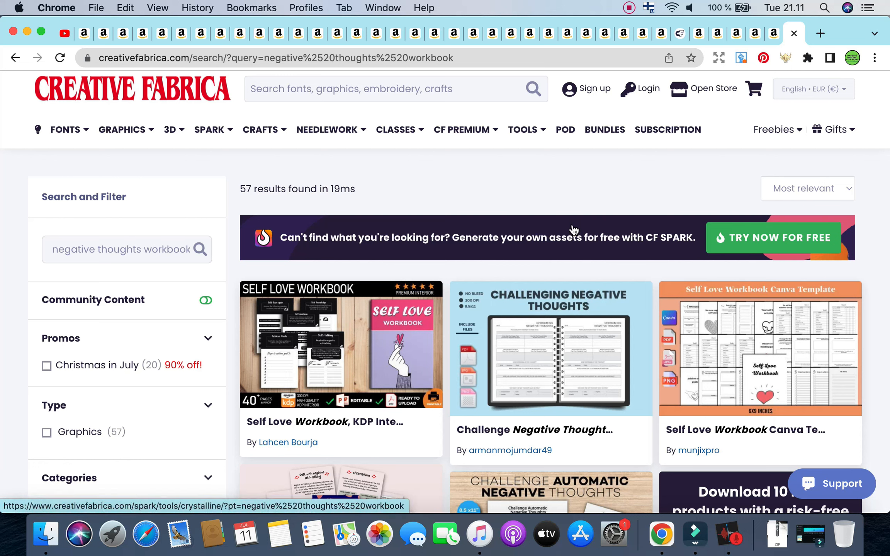
scroll(271, 328, down, 6)
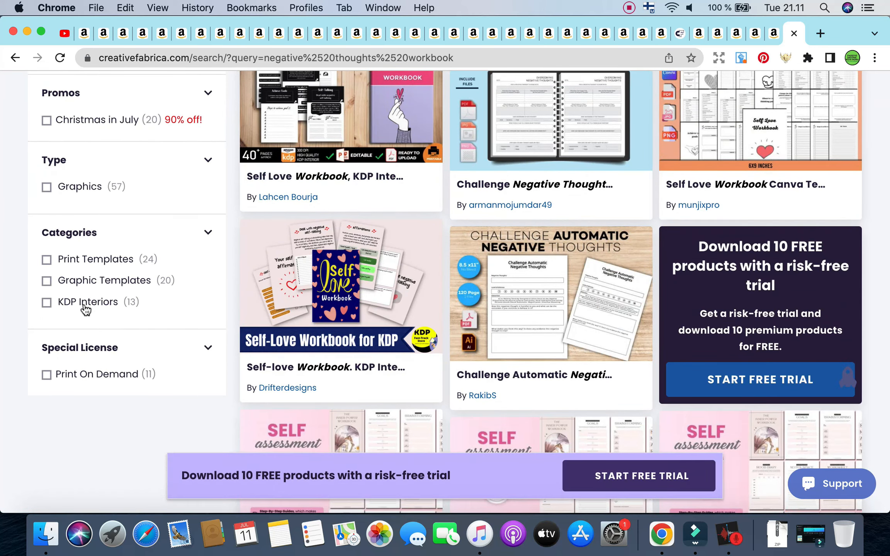
click(79, 305)
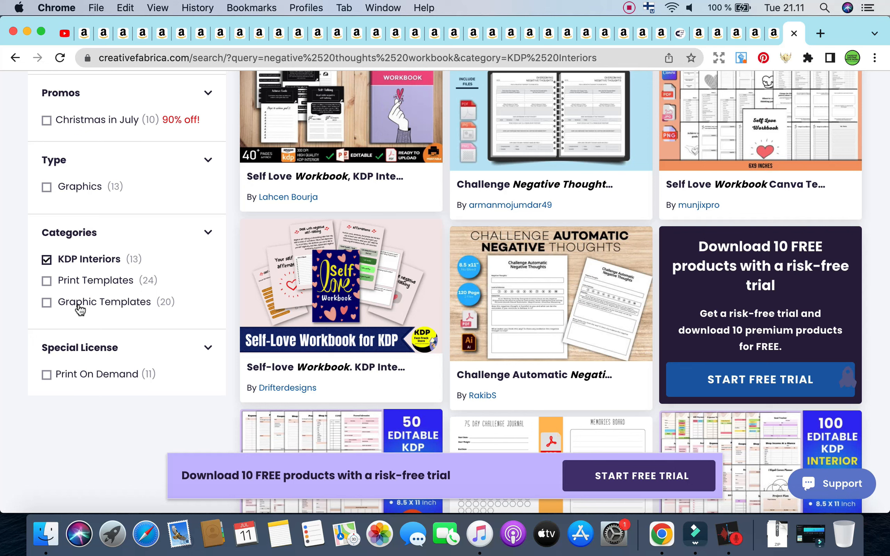
Browse all the filtered negative thoughts workbook interiors to the end of the list and return to the search header.
scroll(214, 252, up, 10)
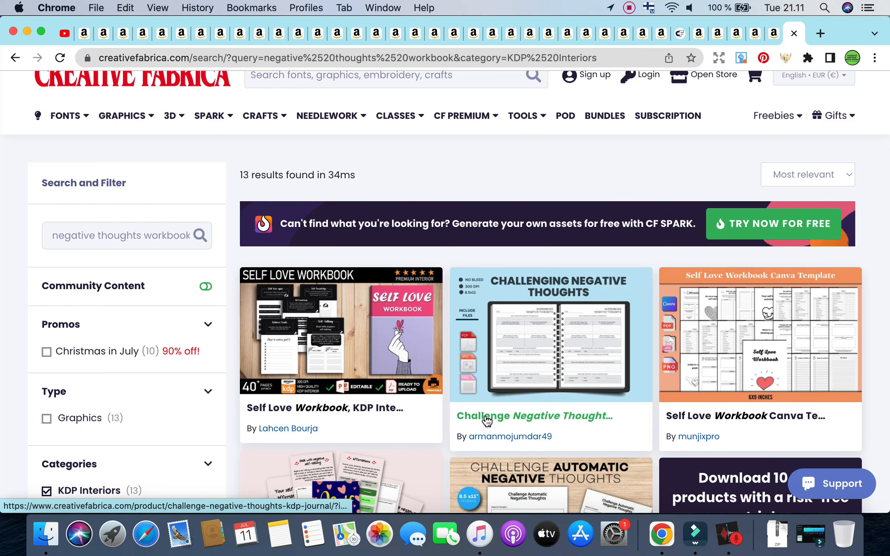
scroll(564, 423, down, 1)
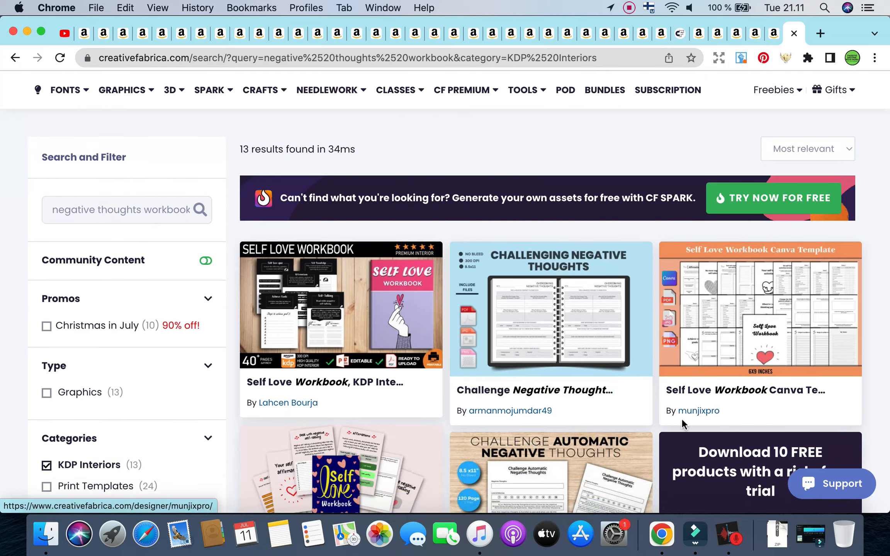
scroll(747, 353, down, 2)
scroll(744, 348, down, 5)
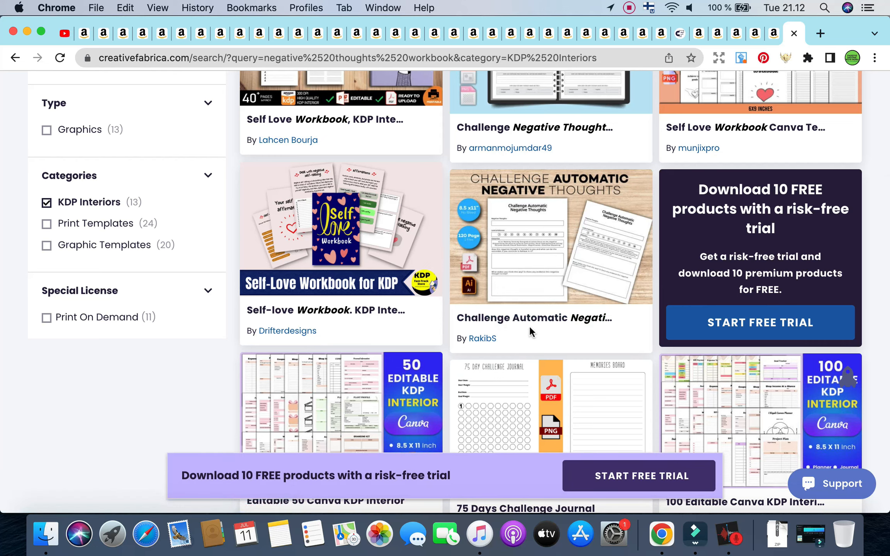
scroll(570, 340, down, 1)
scroll(572, 342, down, 8)
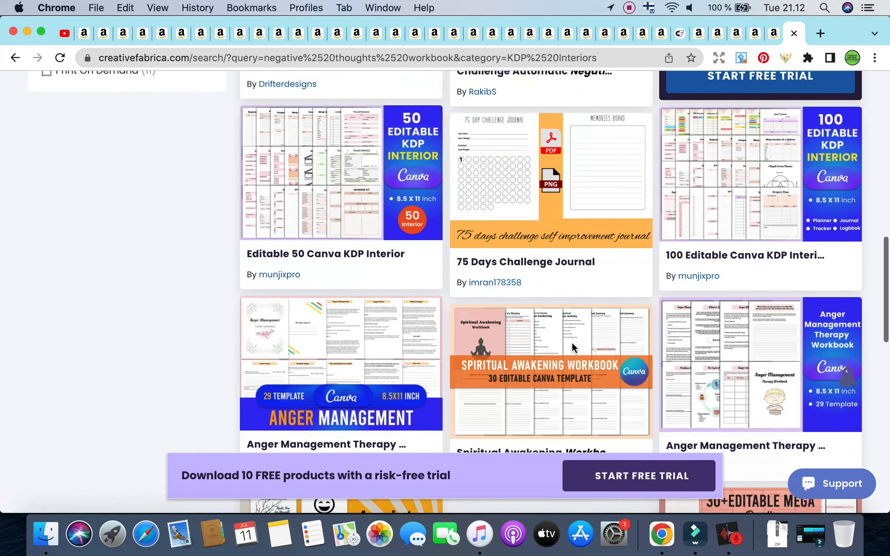
scroll(574, 346, down, 4)
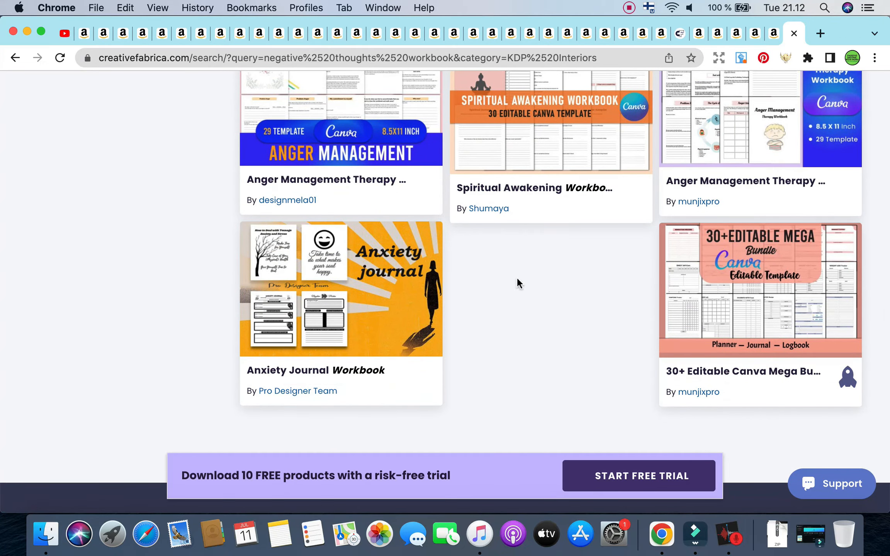
scroll(547, 396, up, 12)
scroll(548, 398, up, 8)
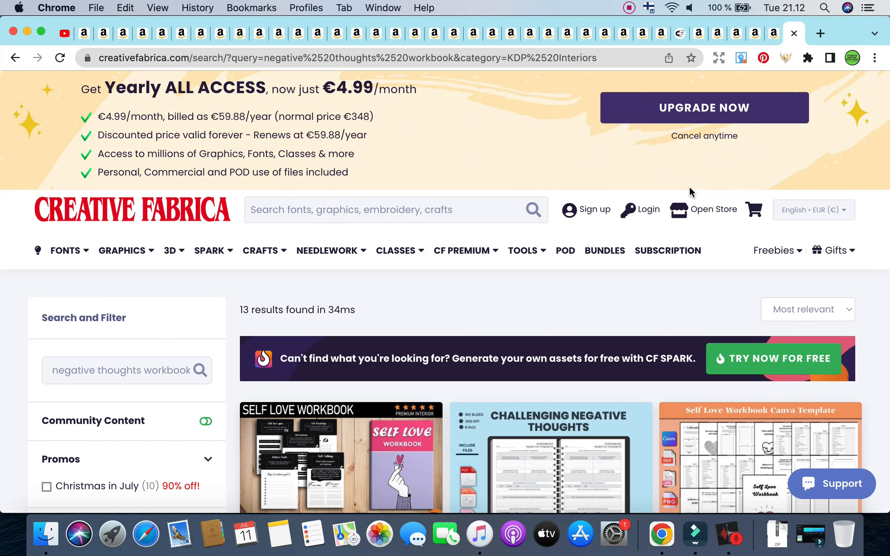
Go back to the open Amazon results for "2024-2025 Craft Business Planner" and examine the keyword's niche statistics.
click(771, 35)
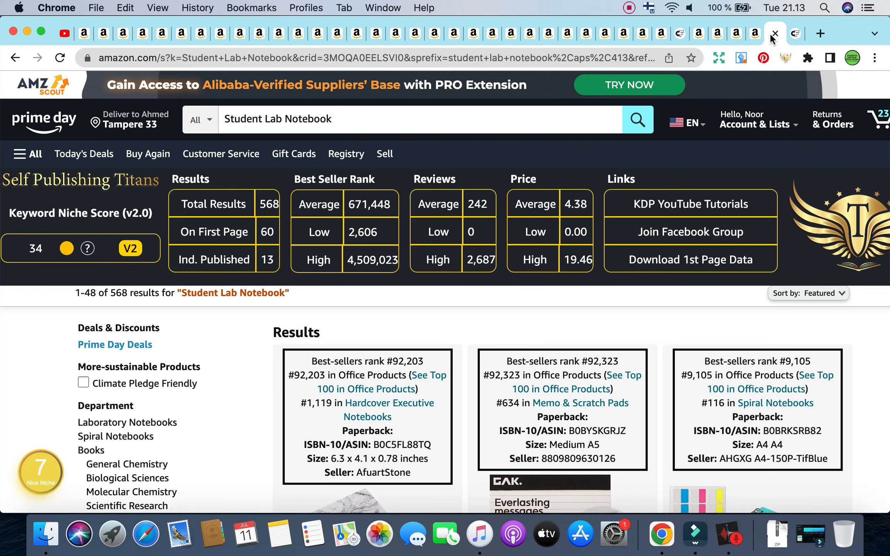
click(16, 57)
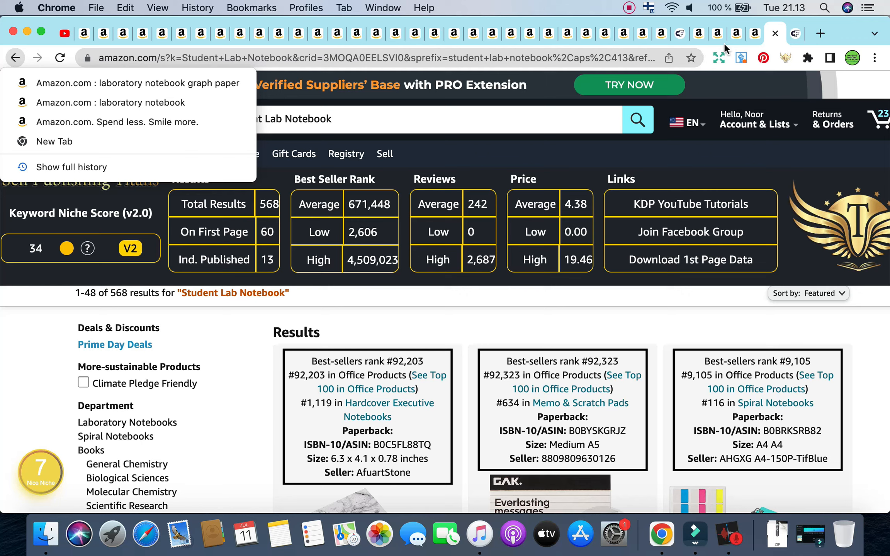
click(762, 33)
click(757, 33)
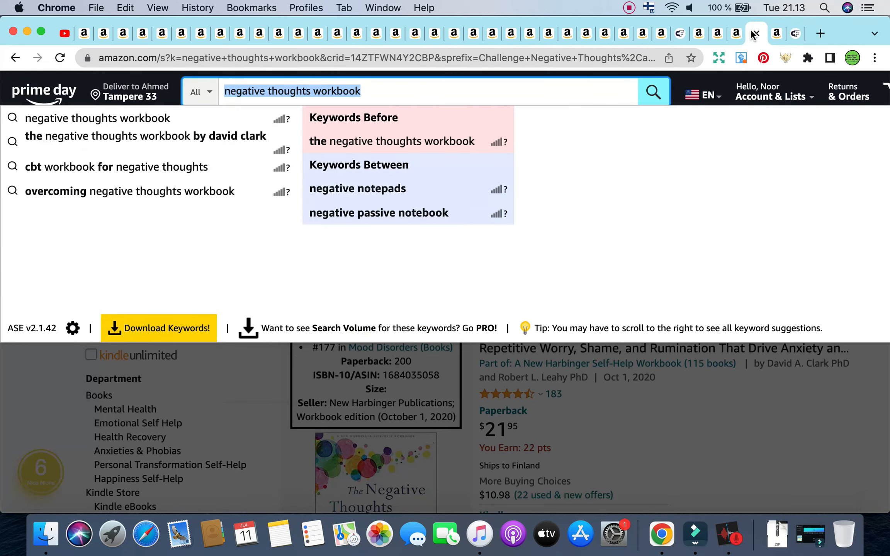
click(736, 34)
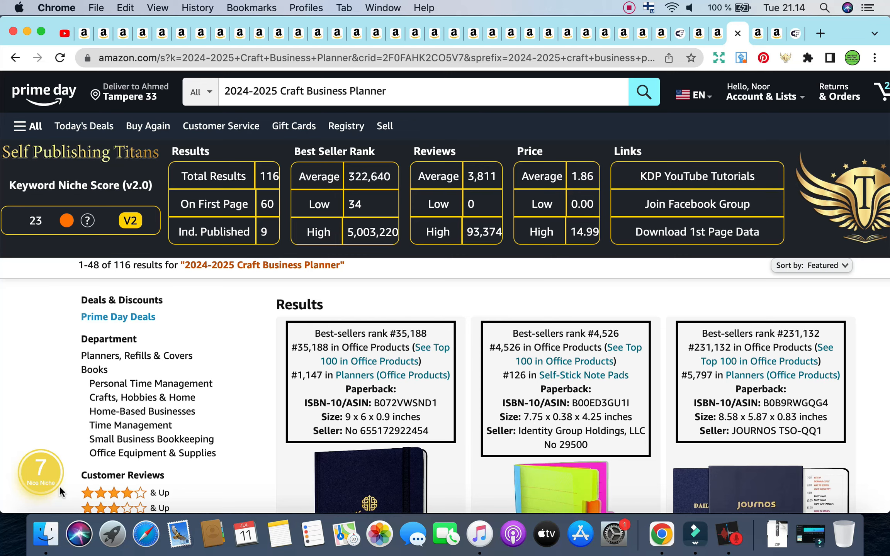
scroll(60, 489, down, 5)
scroll(60, 491, up, 5)
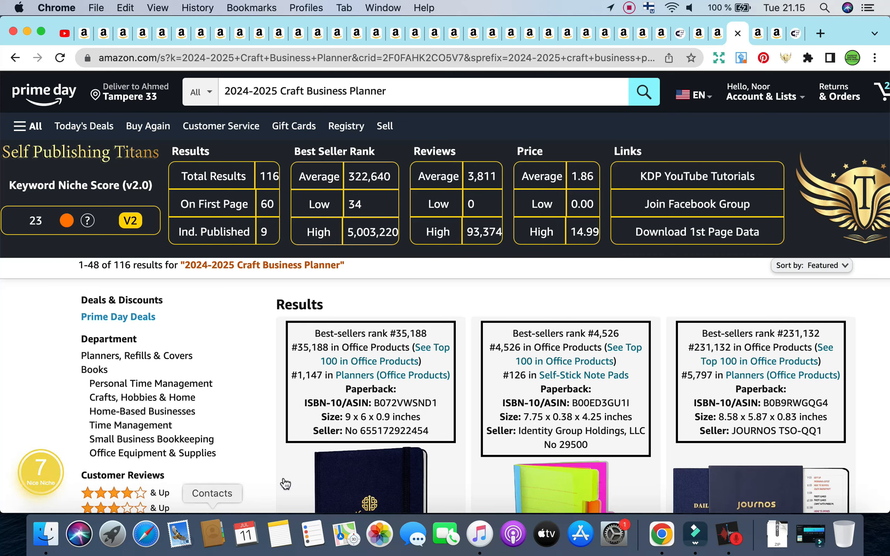
Skim the 2024-2025 Craft Business Planner listings for best-seller ranks, prices and reviews, ending back at the niche statistics.
scroll(379, 460, down, 10)
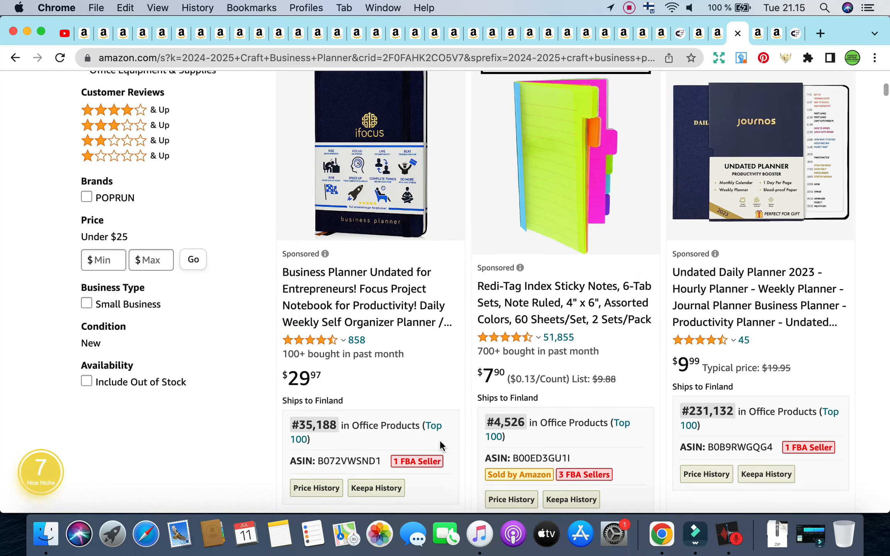
scroll(440, 440, down, 5)
scroll(441, 444, down, 3)
scroll(442, 447, down, 3)
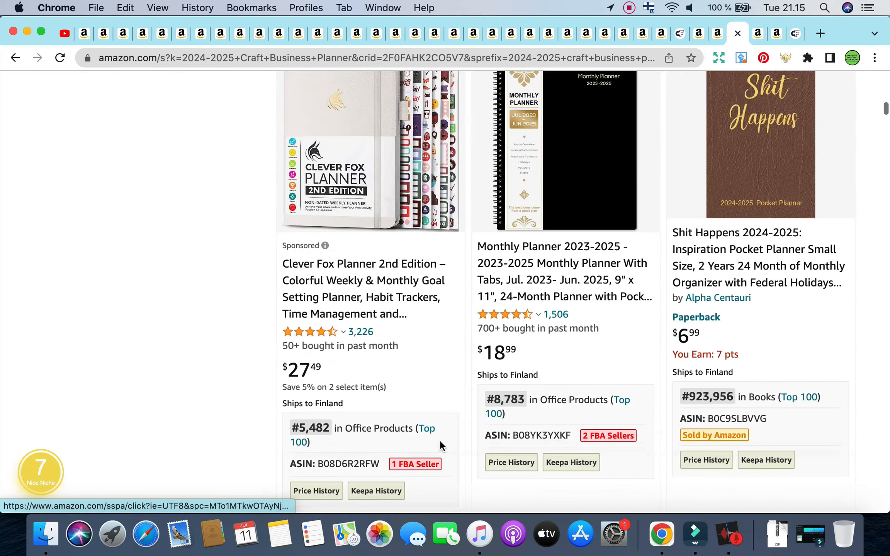
scroll(441, 447, down, 10)
scroll(442, 447, up, 15)
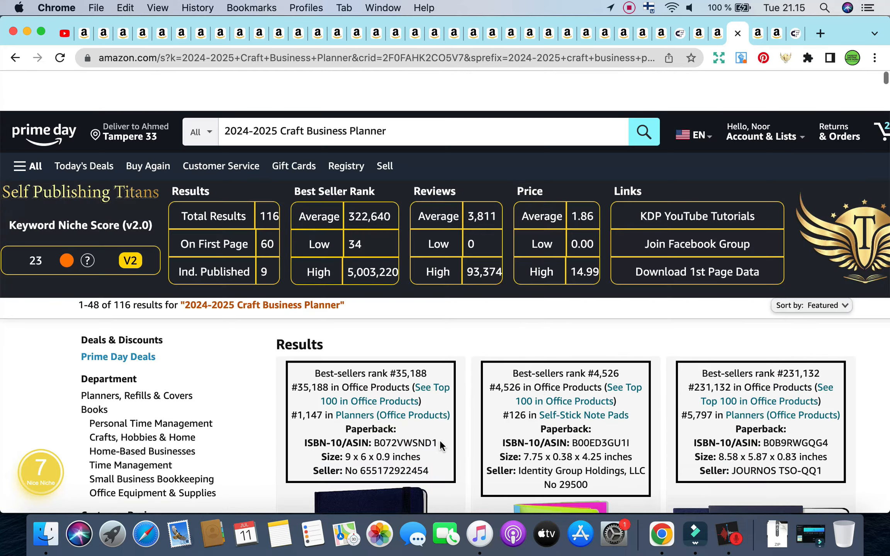
Copy the planner keyword from Amazon and search Creative Fabrica for "Craft Business Planner", leaving out the years.
click(403, 91)
drag(403, 91, 224, 85)
key(super+c)
click(794, 35)
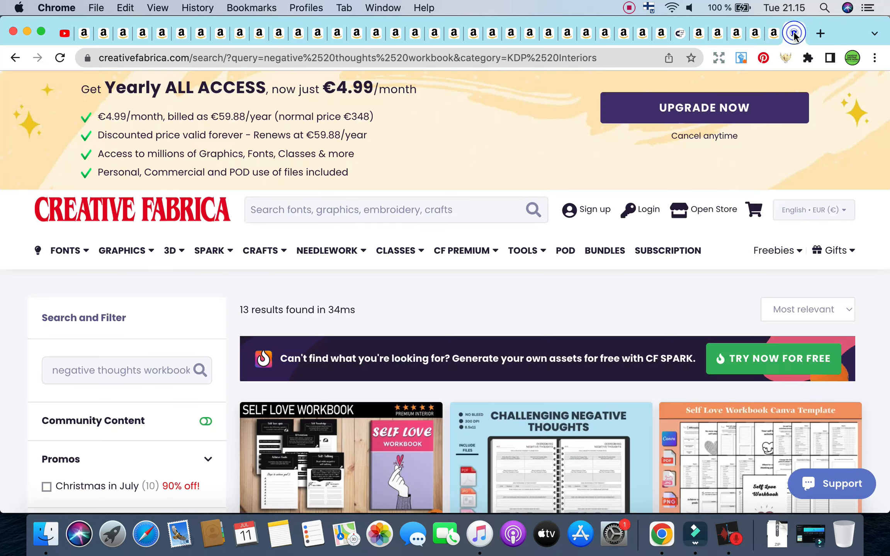
click(405, 209)
key(super+v)
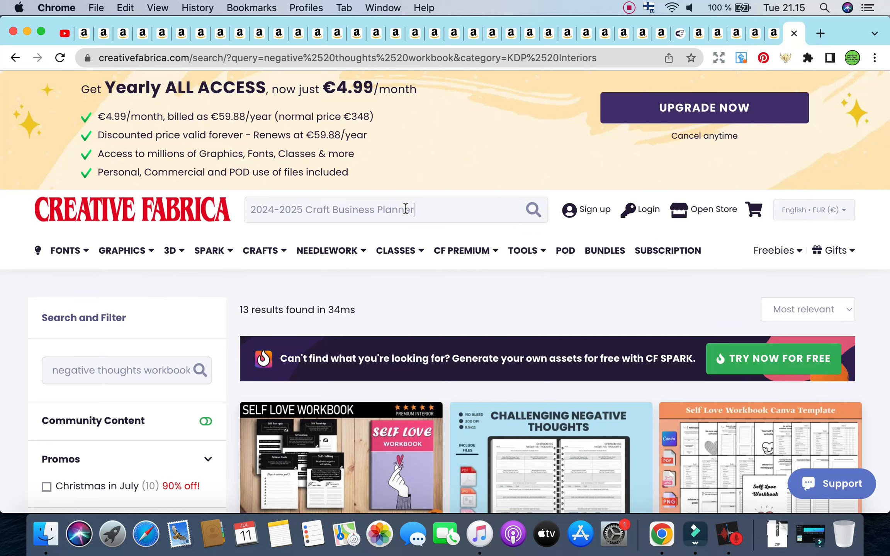
drag(305, 209, 218, 209)
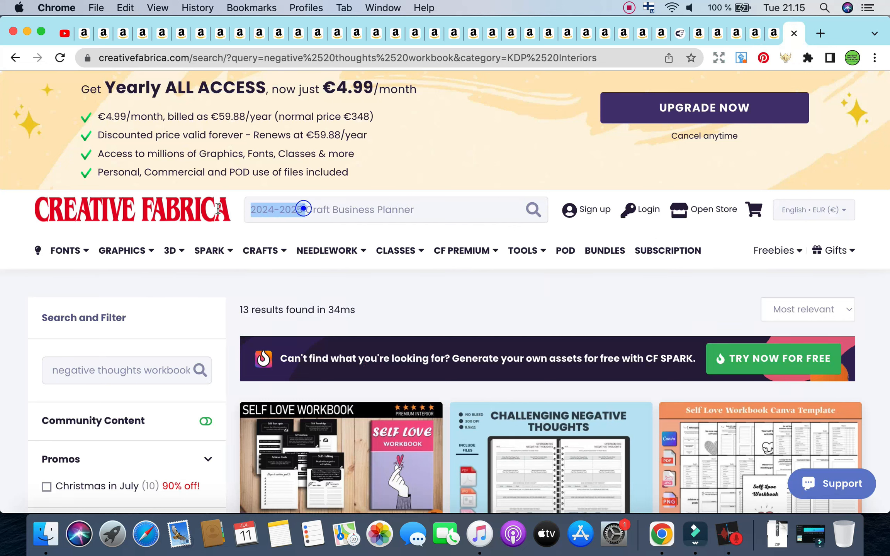
key(BackSpace)
key(BackSpace)
key(Return)
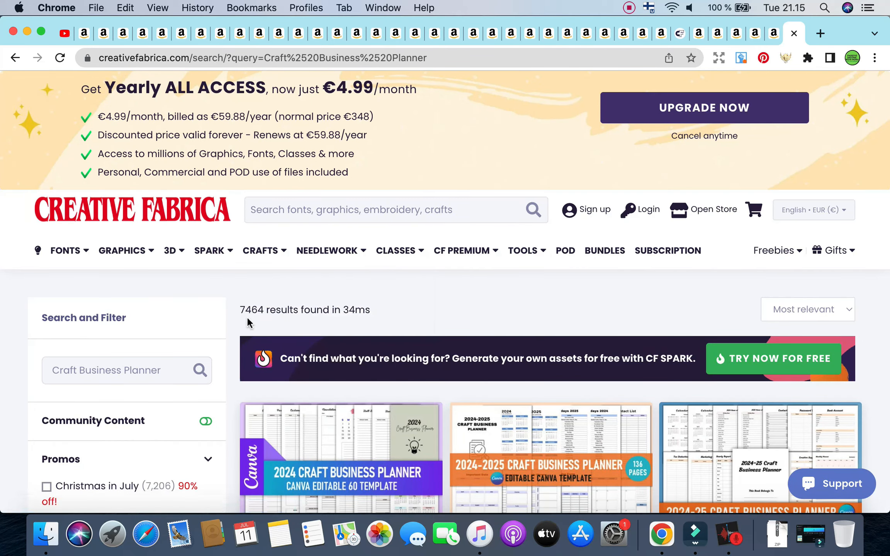
Limit the Craft Business Planner results to the KDP Interiors category.
scroll(342, 310, down, 5)
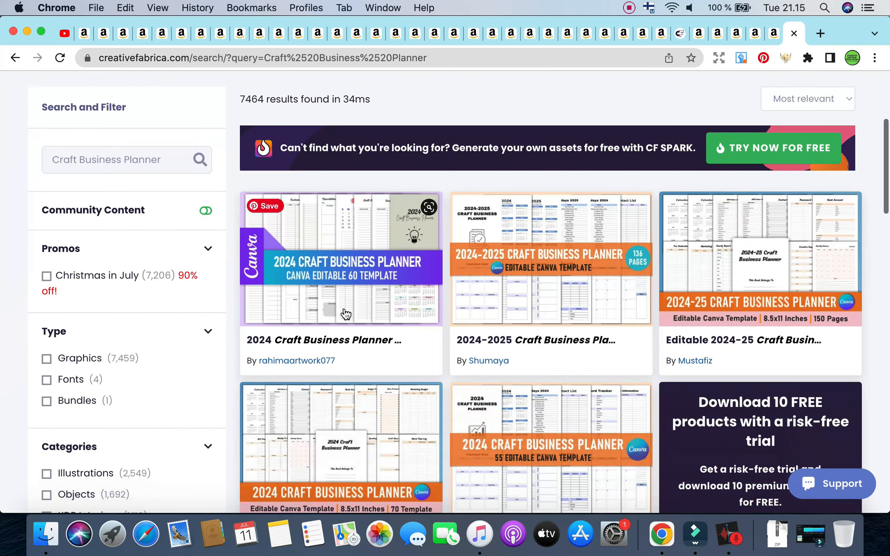
scroll(145, 376, down, 5)
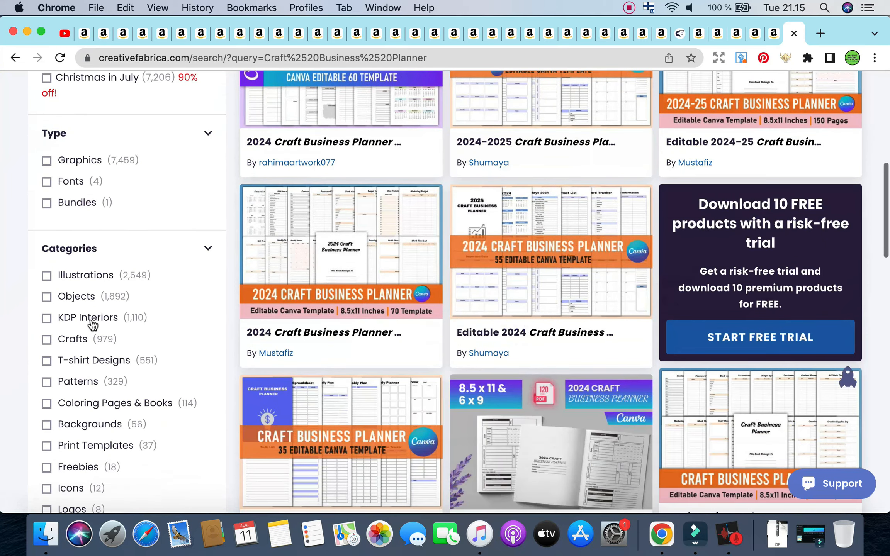
click(47, 318)
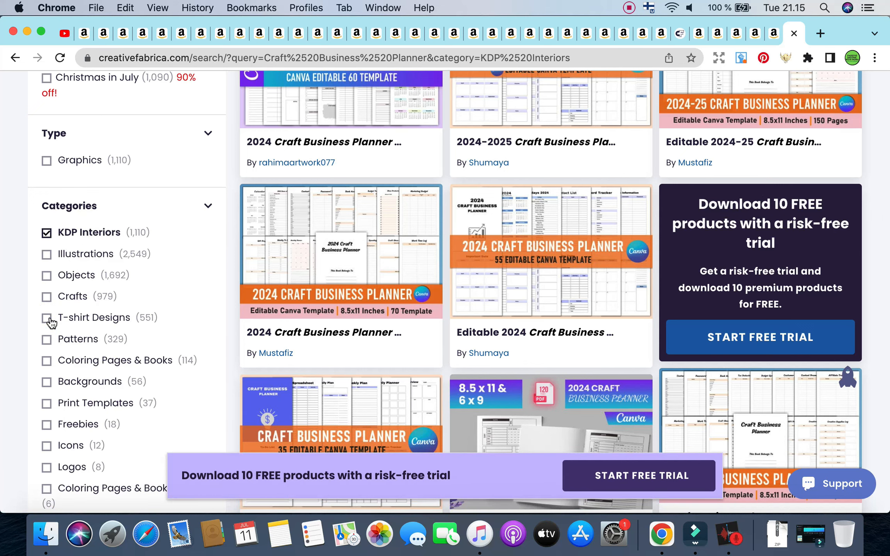
Browse the Craft Business Planner interiors on Creative Fabrica, comparing their titles, page counts and Canva template options.
scroll(264, 325, down, 5)
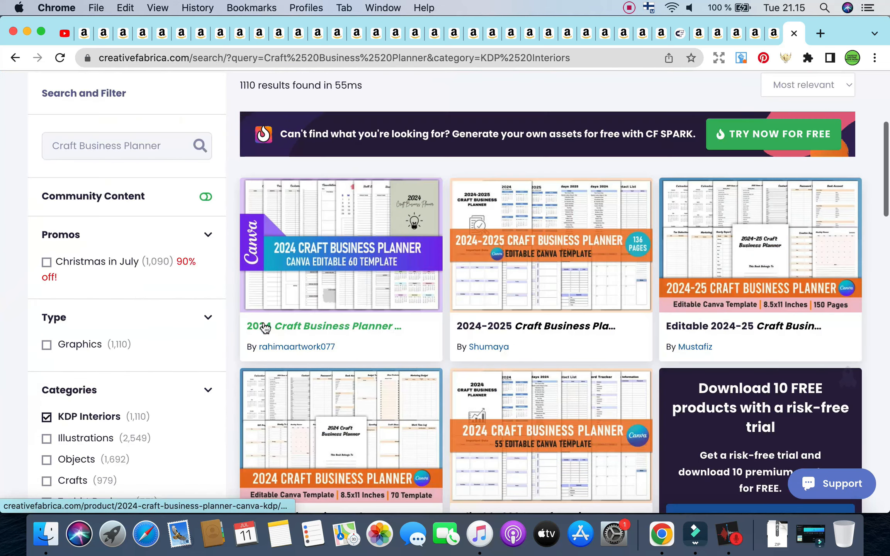
scroll(265, 328, up, 2)
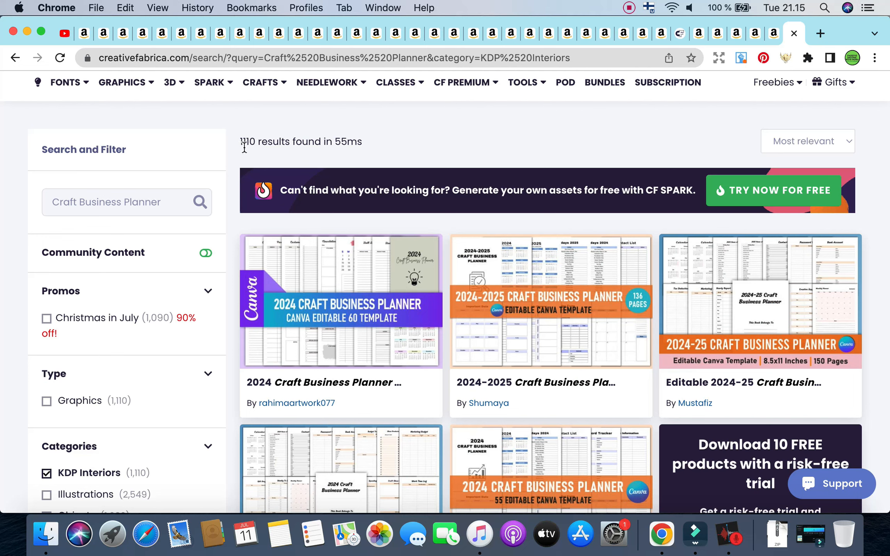
scroll(459, 311, down, 2)
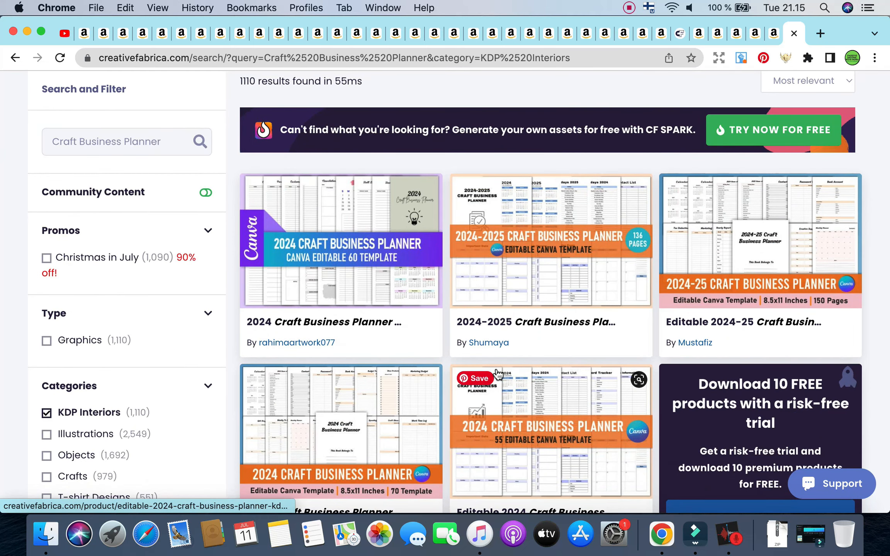
scroll(431, 338, down, 8)
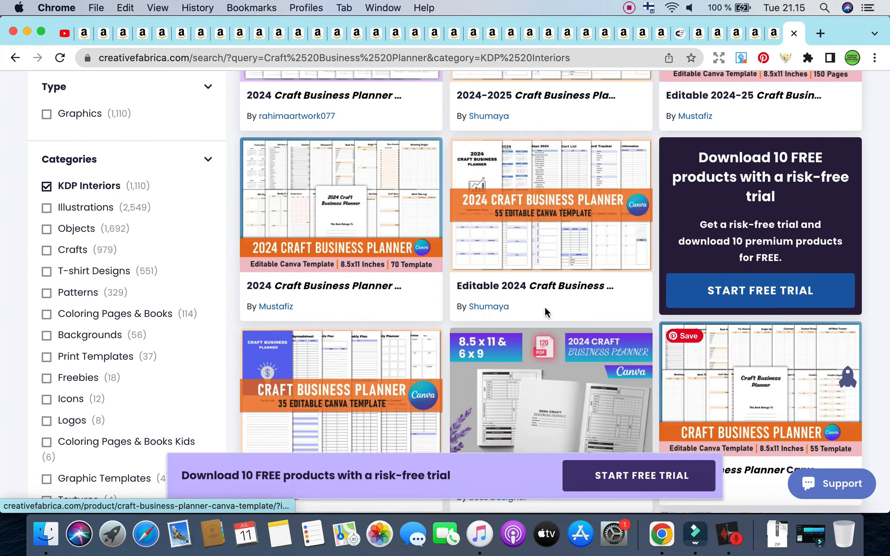
scroll(567, 303, up, 3)
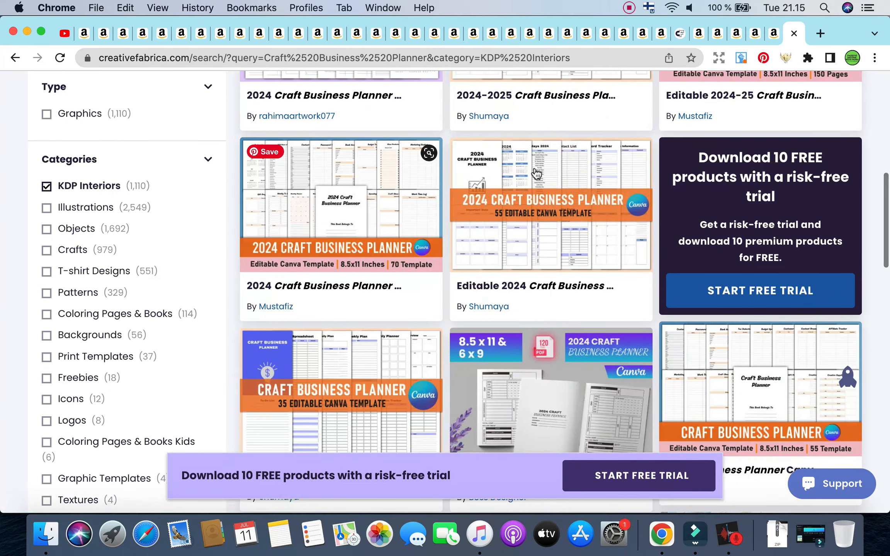
scroll(536, 174, up, 5)
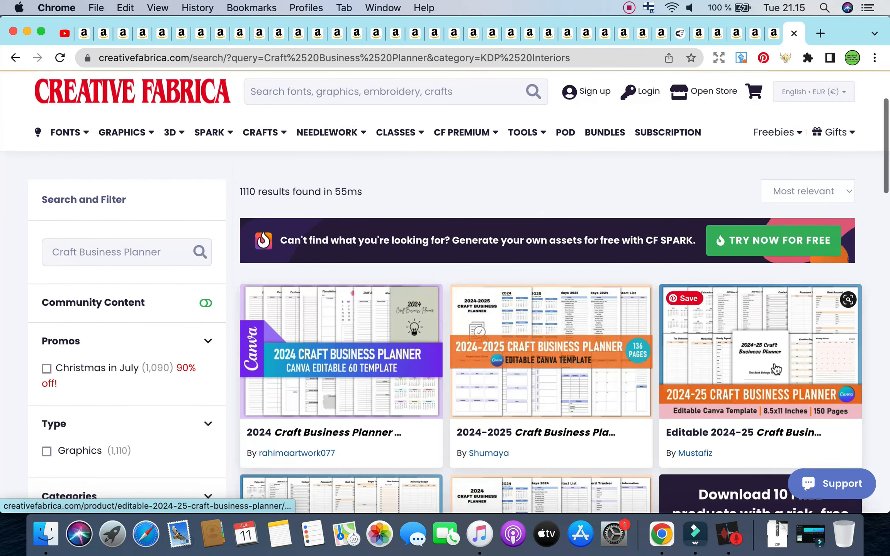
scroll(416, 378, down, 4)
scroll(595, 385, down, 4)
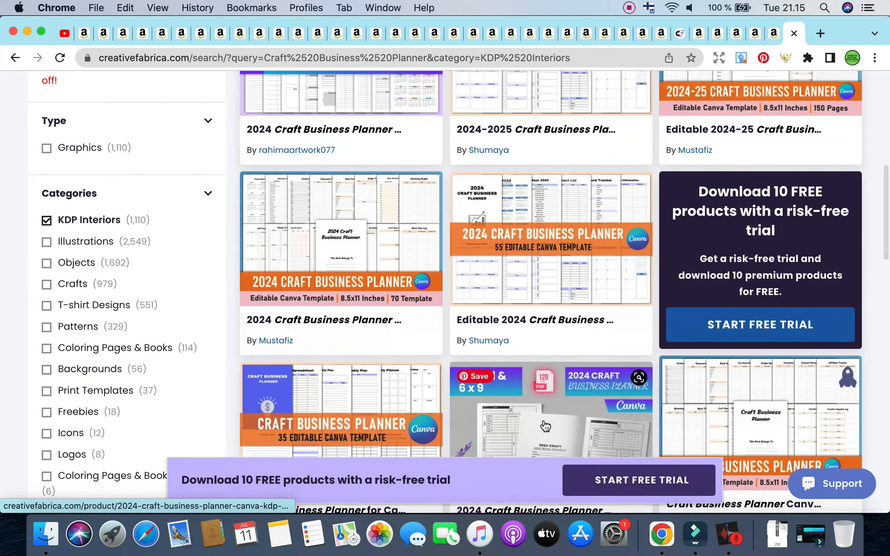
scroll(545, 425, down, 3)
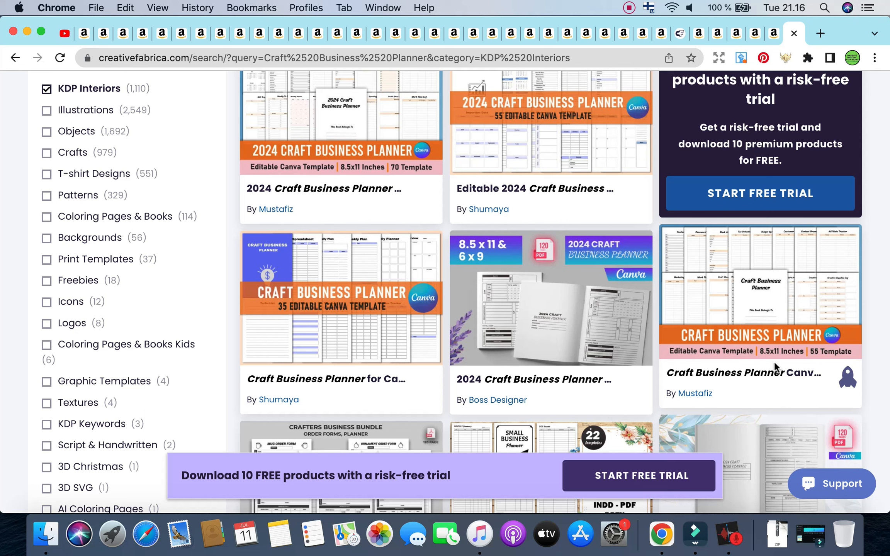
scroll(774, 361, up, 6)
scroll(795, 345, up, 9)
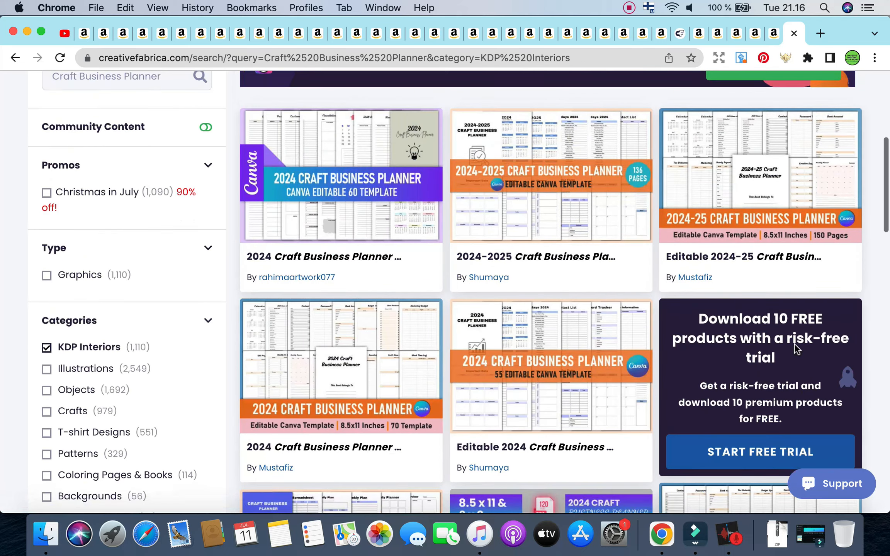
Go to the open Amazon results for "crafting calm art and activities for mindful kids" and examine the keyword's niche statistics.
click(738, 36)
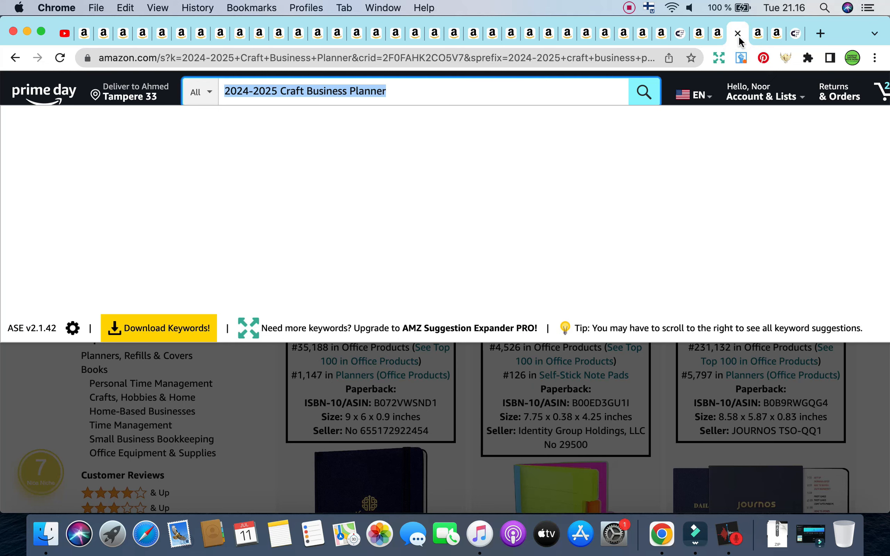
click(717, 35)
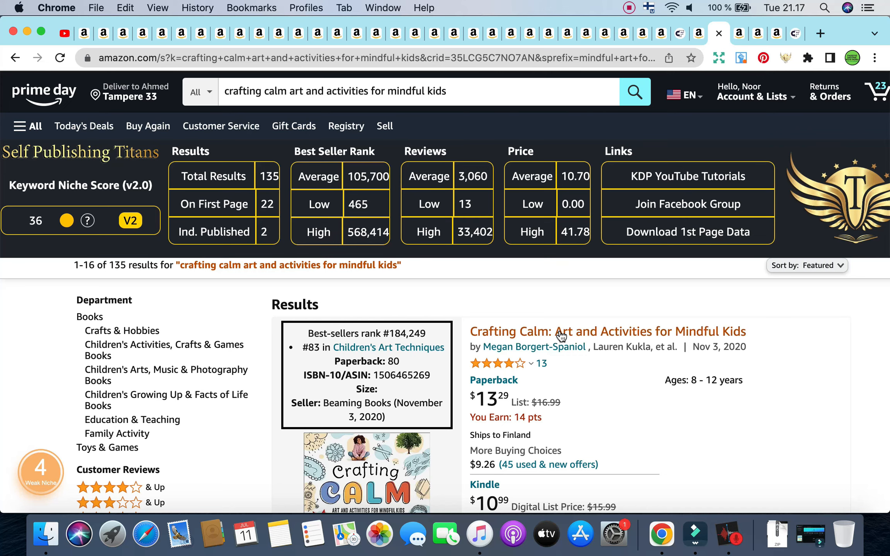
scroll(656, 353, down, 3)
scroll(649, 361, down, 1)
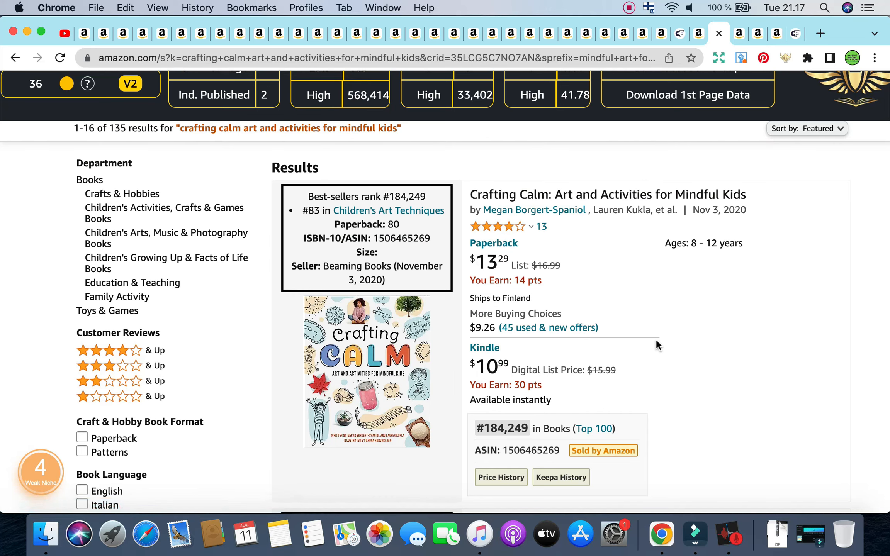
Skim the mindful kids activity listings for best-seller ranks, prices and reviews, ending back at the niche statistics.
scroll(657, 340, down, 8)
scroll(656, 347, up, 4)
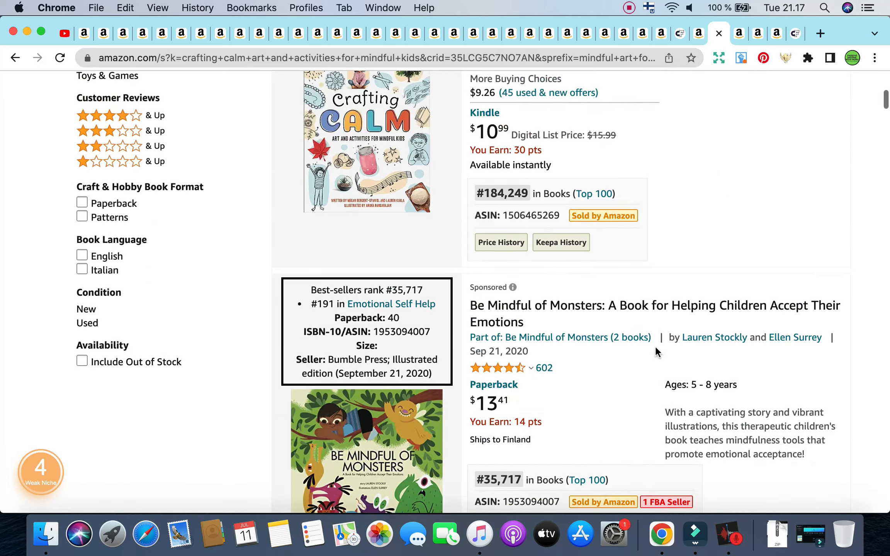
scroll(677, 338, down, 6)
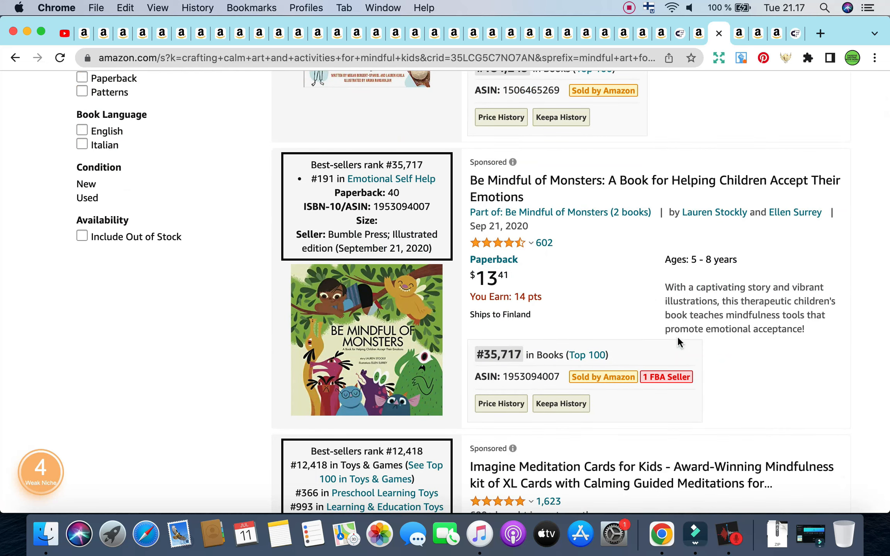
scroll(678, 338, down, 15)
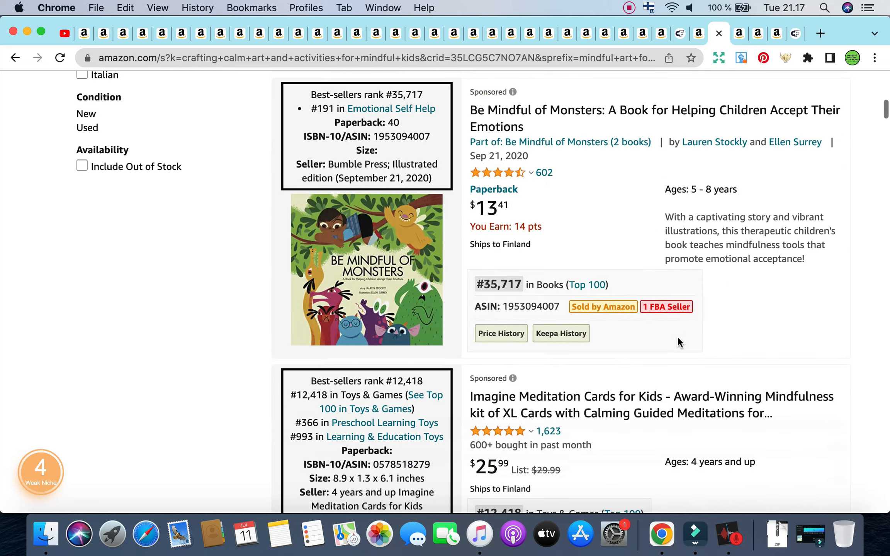
scroll(678, 338, down, 3)
scroll(678, 338, up, 4)
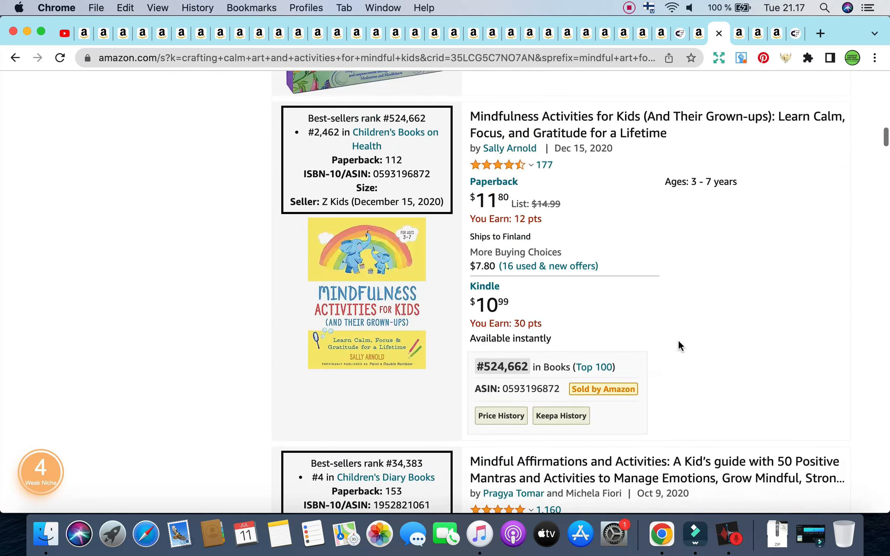
scroll(678, 341, down, 9)
scroll(678, 340, down, 3)
scroll(678, 340, up, 20)
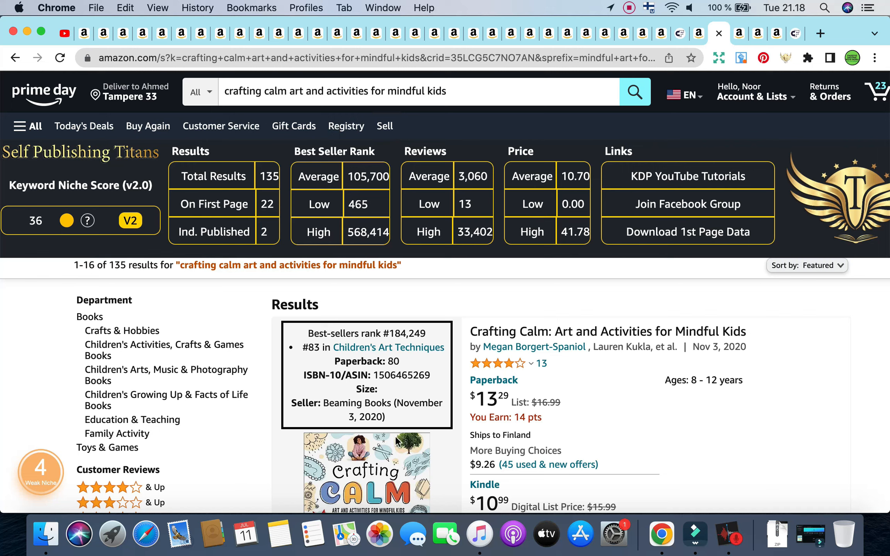
scroll(415, 490, down, 2)
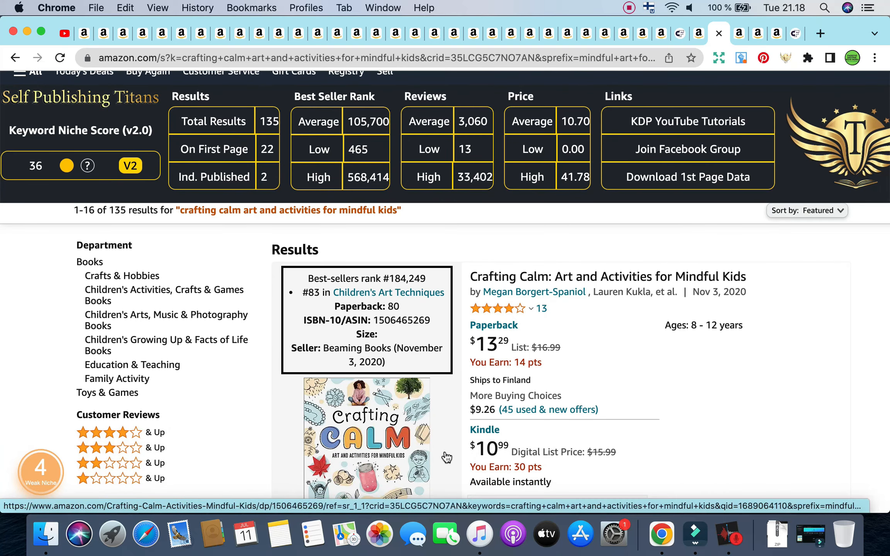
scroll(447, 458, up, 2)
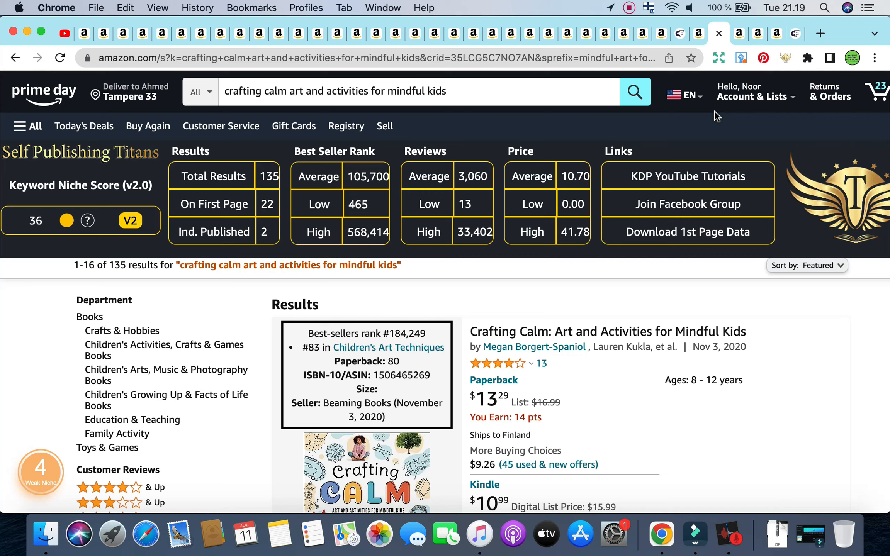
Copy the keyword "cognitive distortions workbook" from its open Amazon results and search Creative Fabrica for it.
click(699, 35)
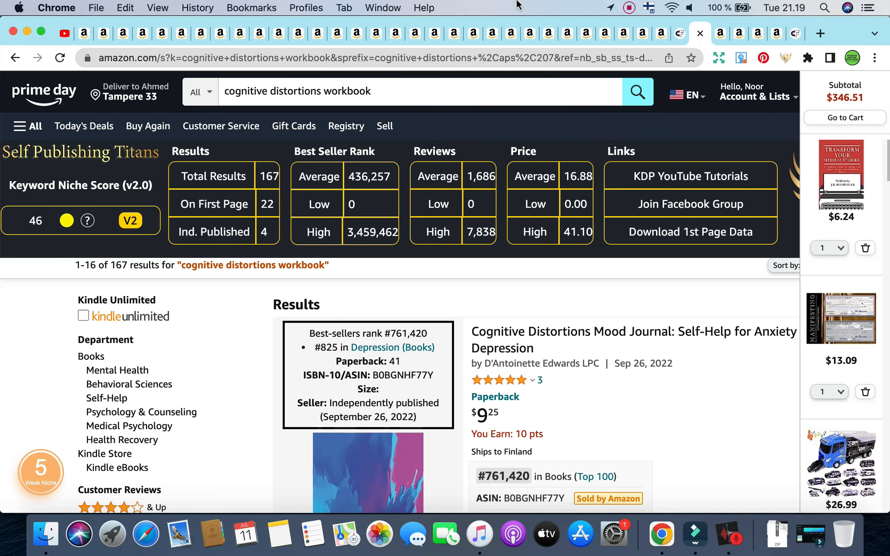
drag(369, 88, 208, 90)
key(cmd+c)
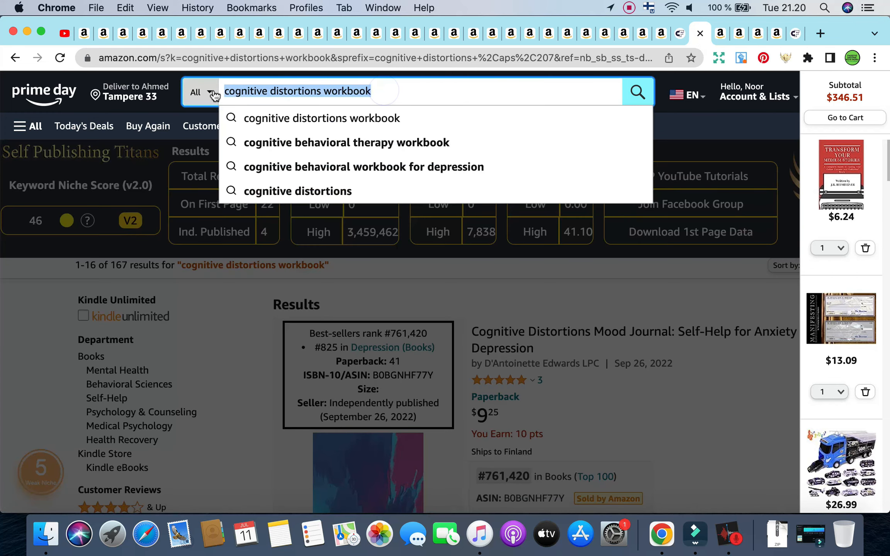
click(794, 34)
click(298, 207)
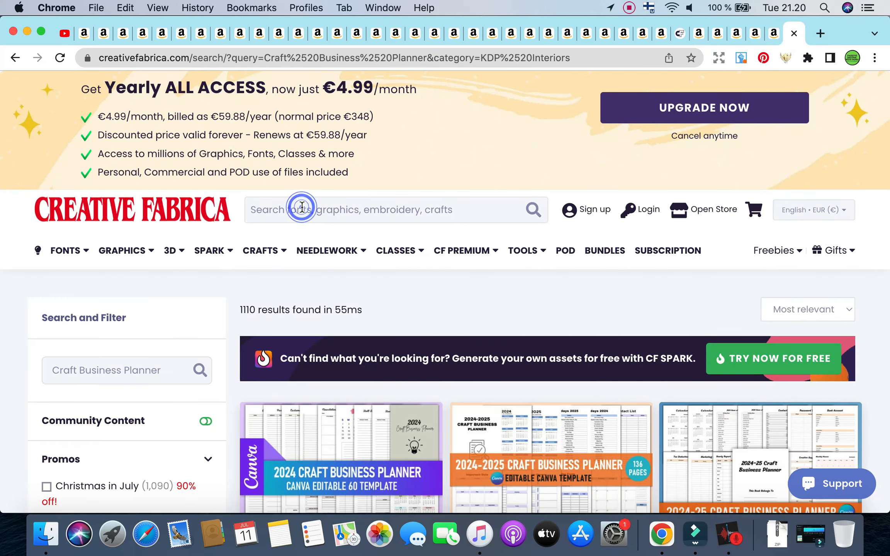
key(cmd+v)
key(Return)
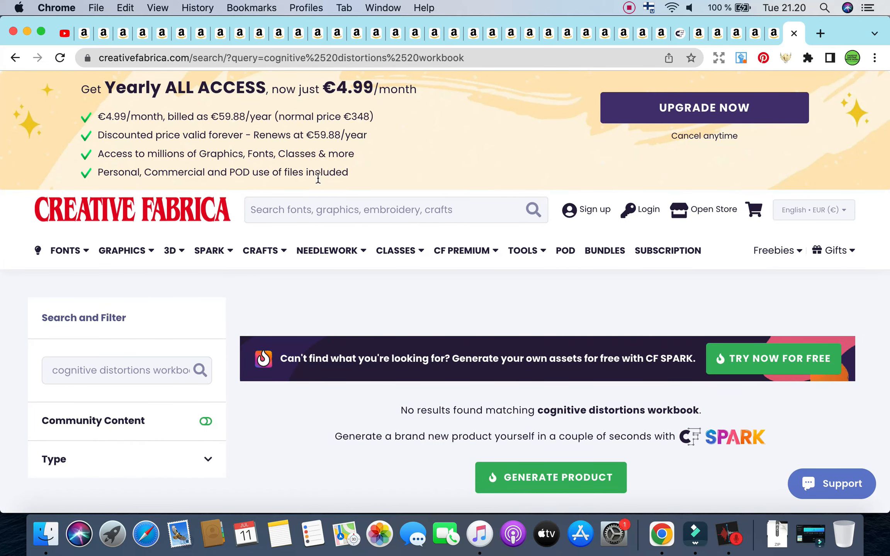
Search Creative Fabrica for the shorter keyword "cognitive distortions", leaving out the word "workbook".
click(322, 207)
key(cmd+v)
click(351, 209)
shift+click(492, 222)
key(BackSpace)
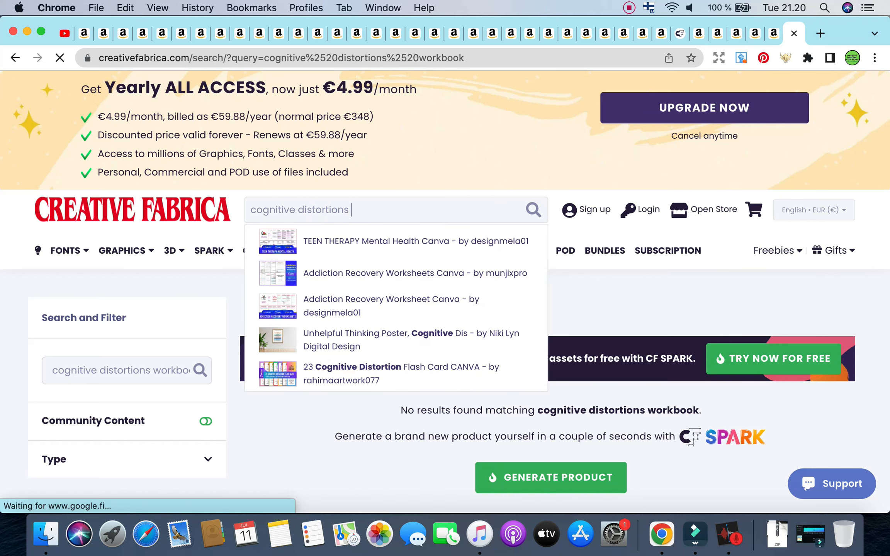
key(Return)
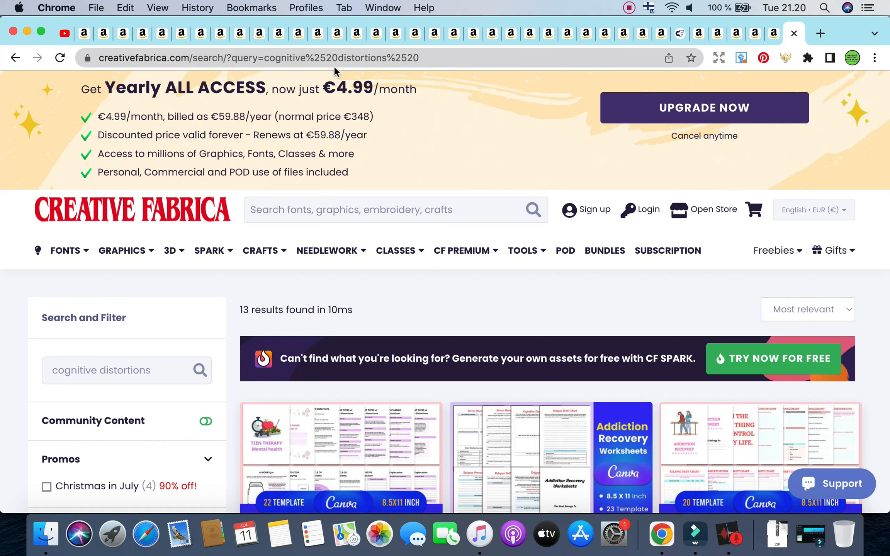
Limit the cognitive distortions results to the KDP Interiors category.
scroll(473, 266, down, 5)
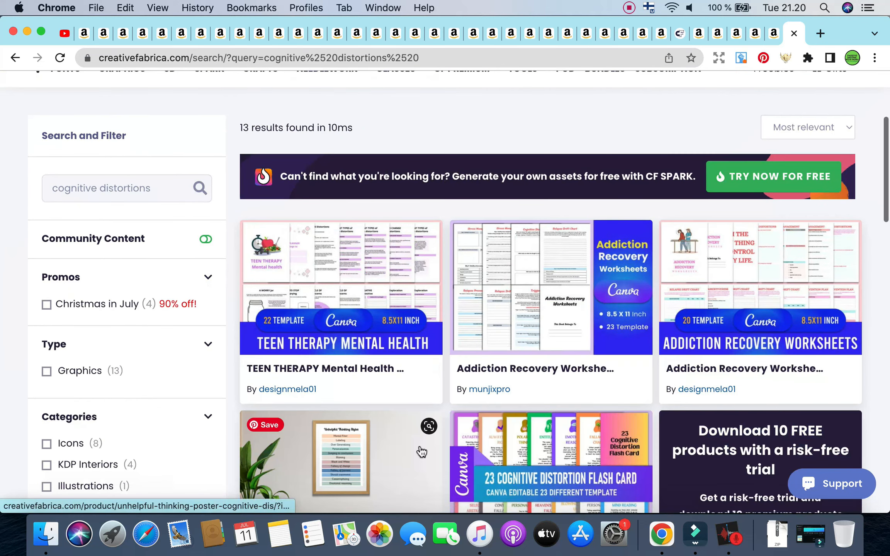
scroll(89, 413, down, 3)
click(89, 353)
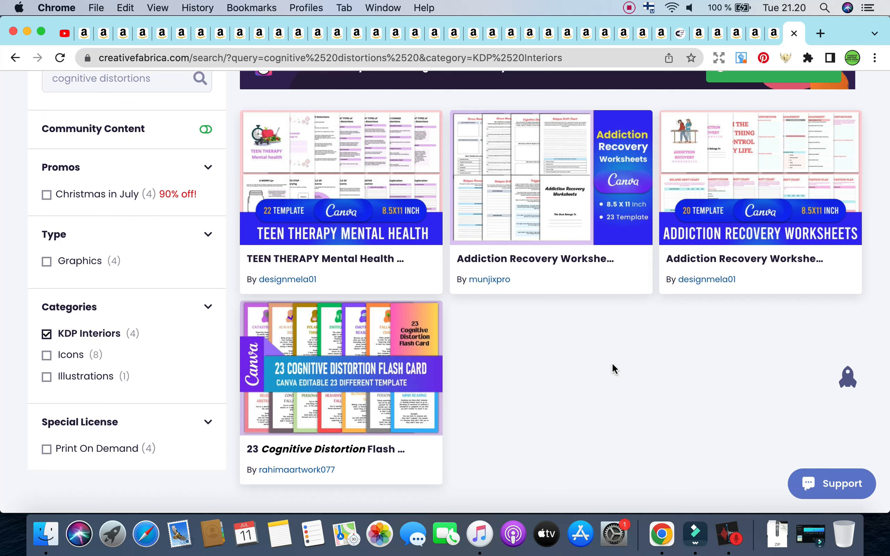
Search Google in a new tab for "cognitive distortions" and expand the question asking what they are in simple terms.
click(819, 34)
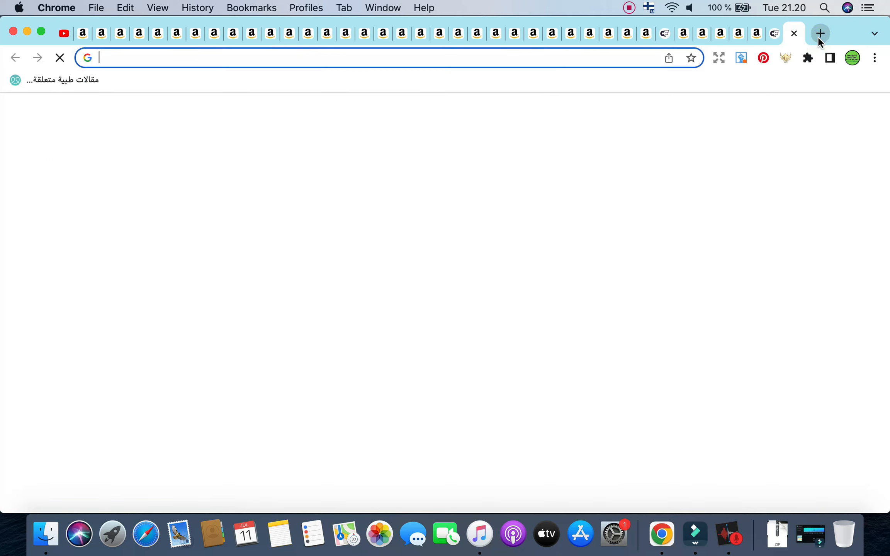
key(super+v)
key(BackSpace)
key(BackSpace)
key(BackSpace)
key(BackSpace)
key(BackSpace)
key(BackSpace)
key(BackSpace)
key(BackSpace)
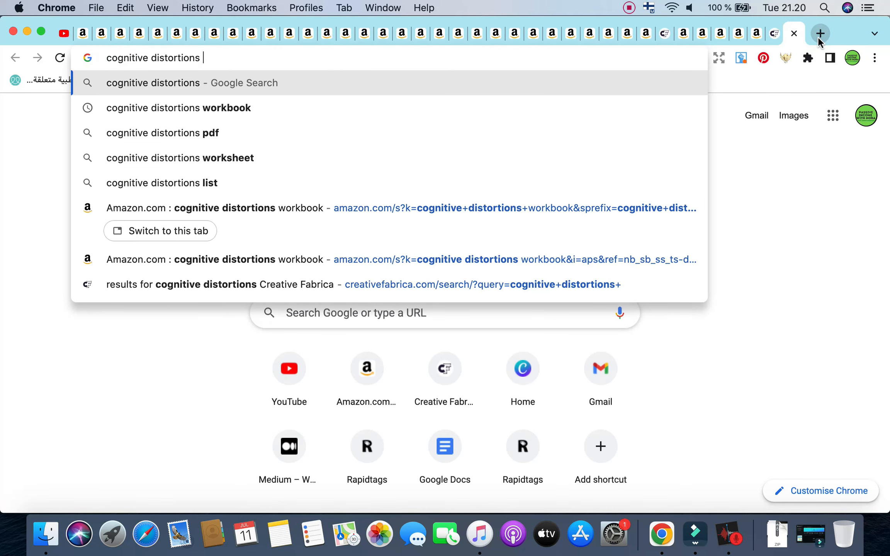
key(Return)
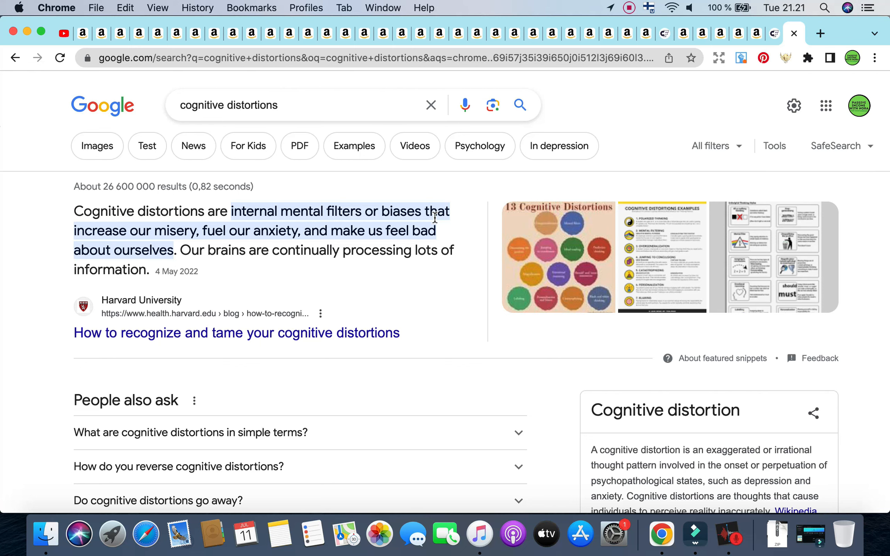
scroll(234, 477, down, 5)
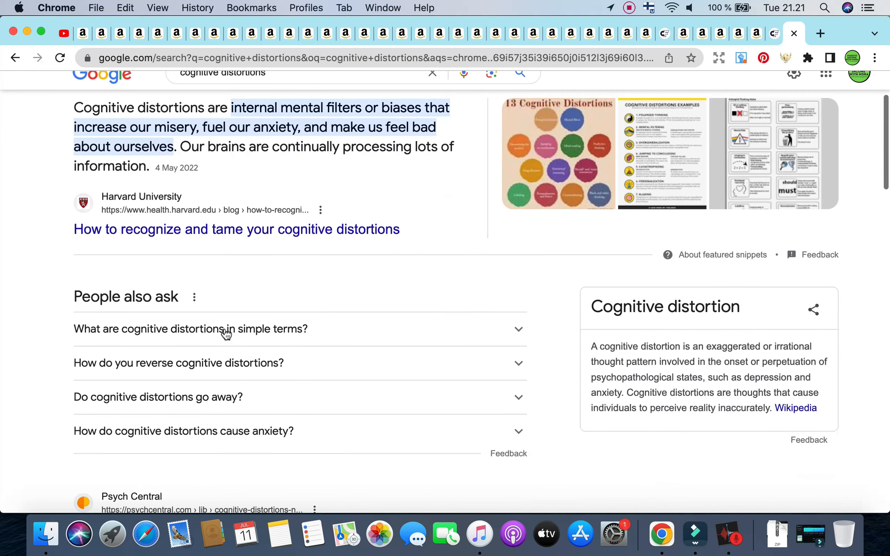
click(225, 332)
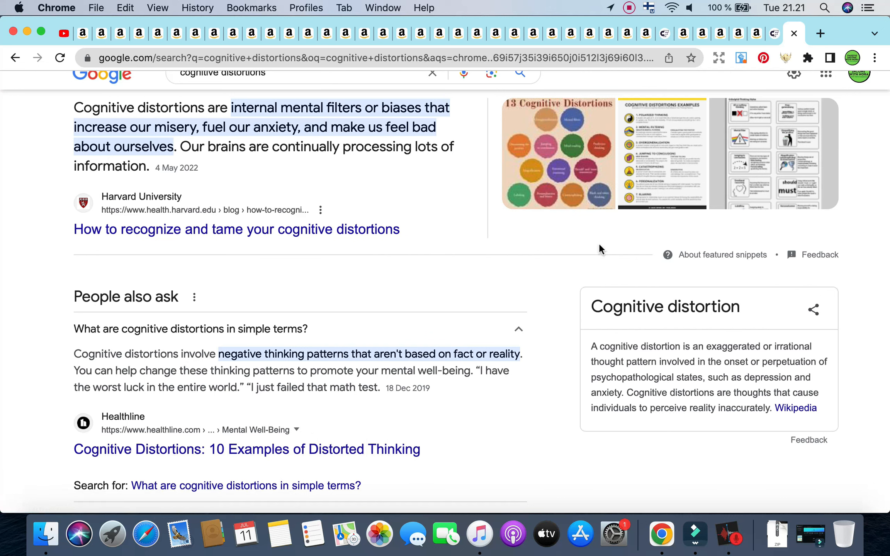
Return to the open Amazon results for "cognitive distortions workbook" by way of the "negative thoughts workbook" results and view the niche statistics.
click(737, 34)
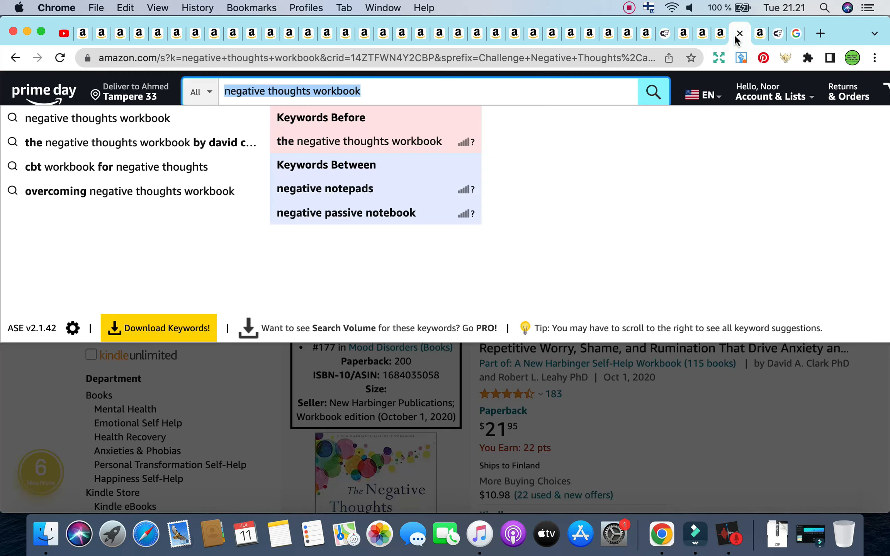
click(42, 447)
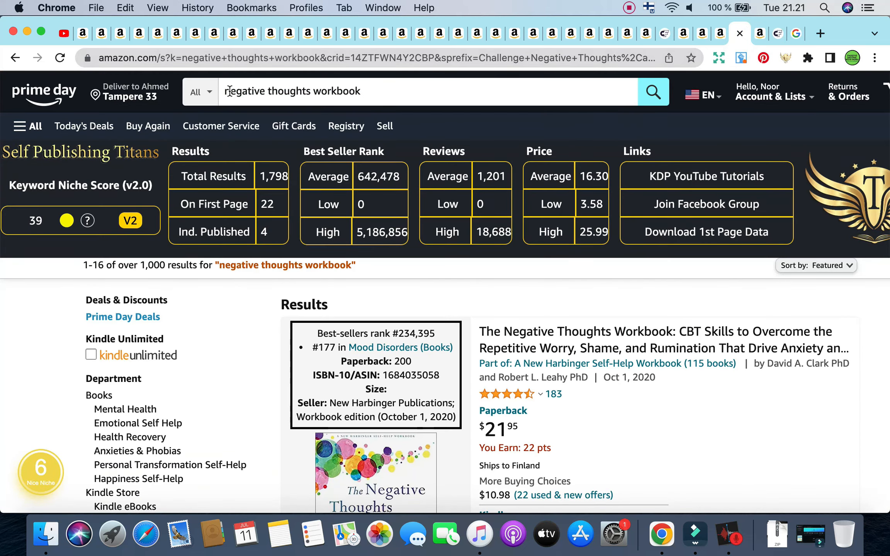
click(685, 33)
click(214, 391)
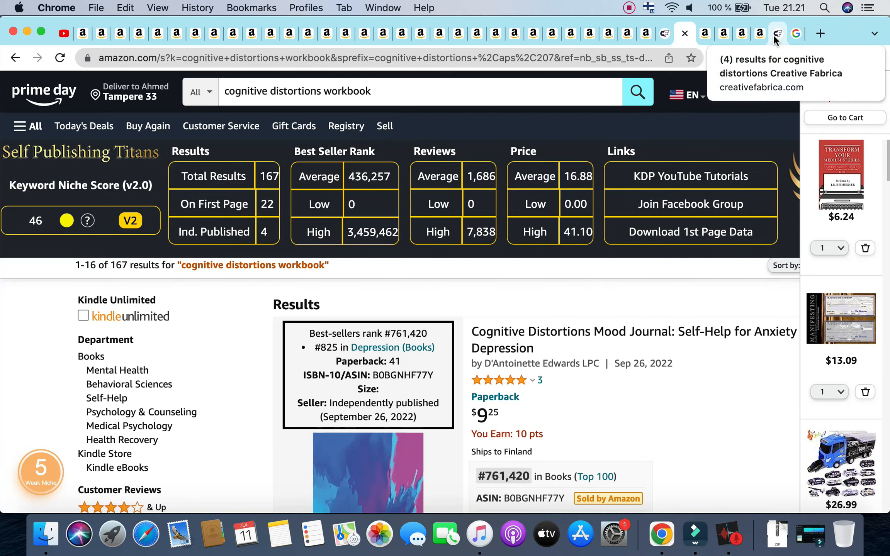
Open the "23 Cognitive Distortion Flash Card CANVA" product from the Creative Fabrica KDP Interiors results in a new tab and switch to it.
click(774, 34)
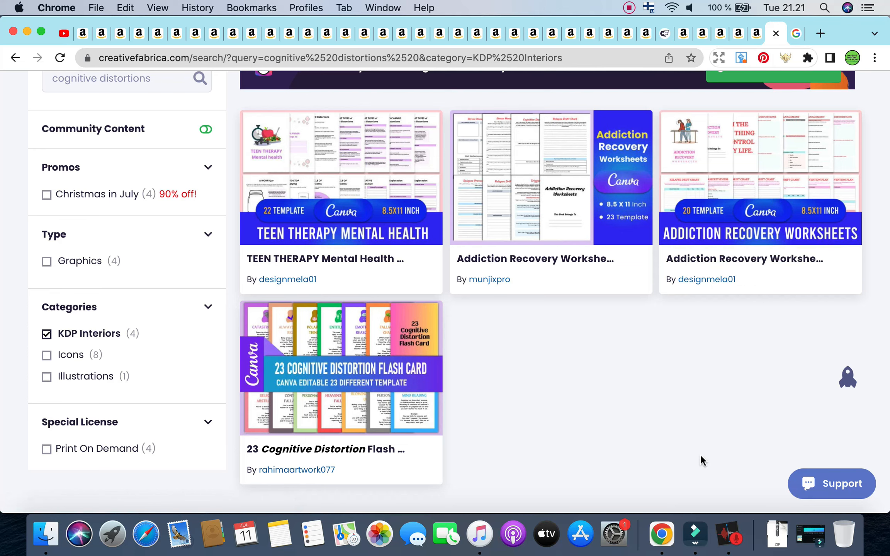
scroll(421, 367, down, 3)
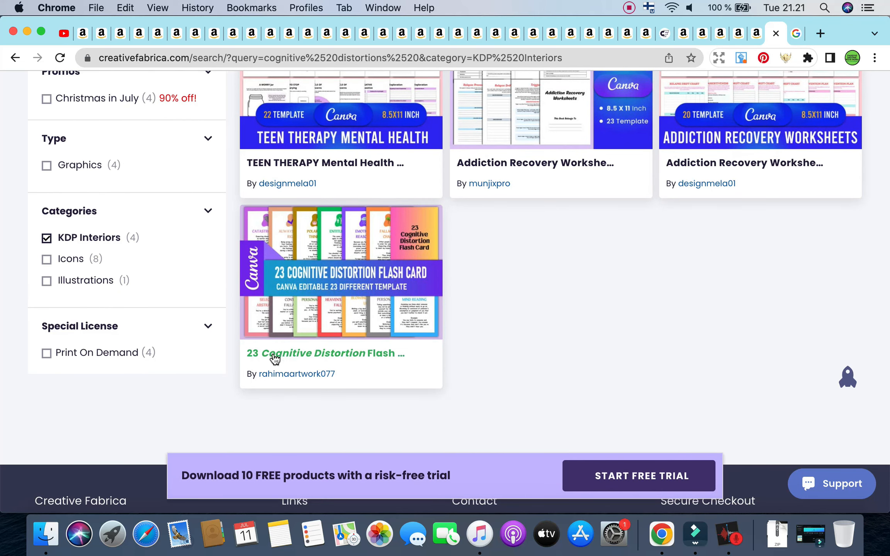
triple_click(387, 358)
right_click(387, 358)
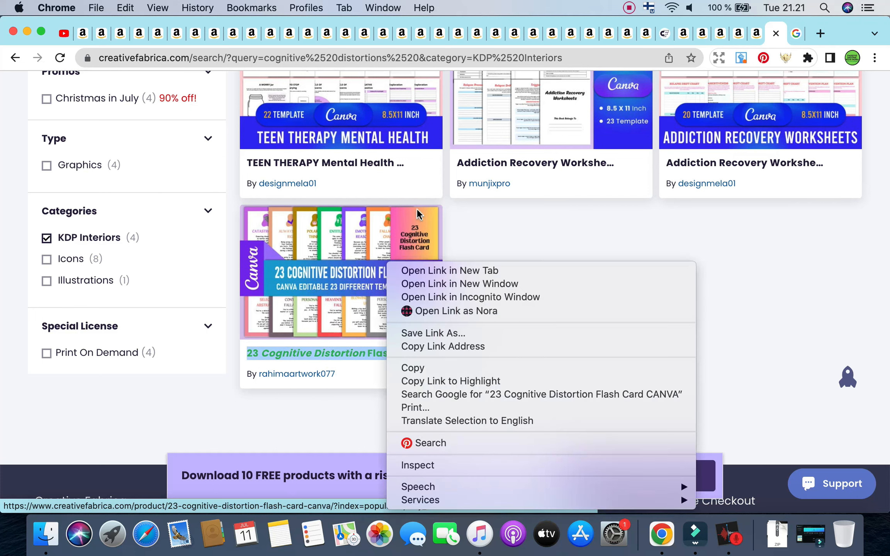
click(411, 271)
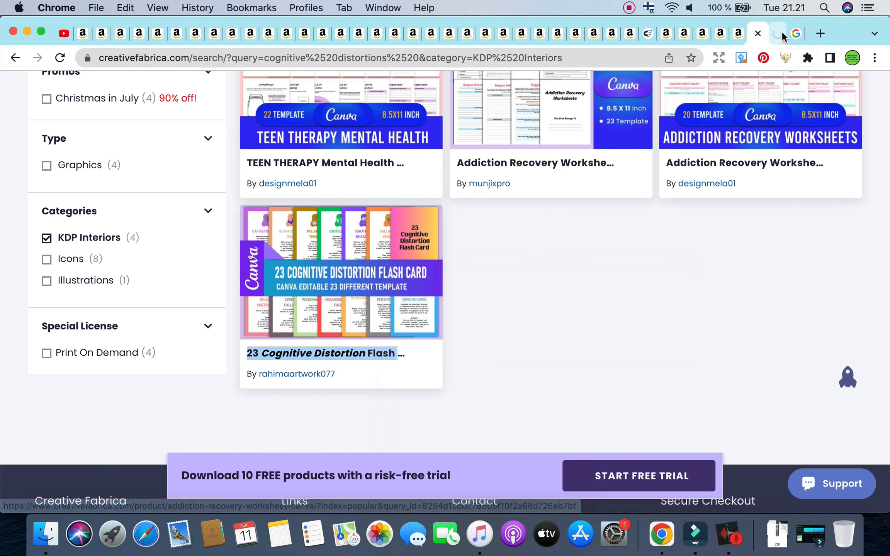
click(776, 33)
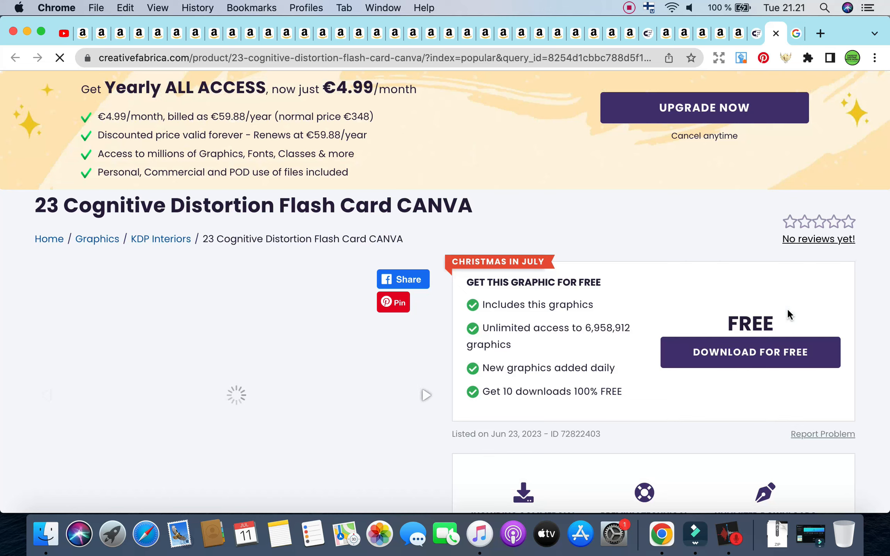
Examine the flash card product's preview images, licence terms and description, and return to the Creative Fabrica results for "cognitive distortions".
scroll(736, 410, down, 3)
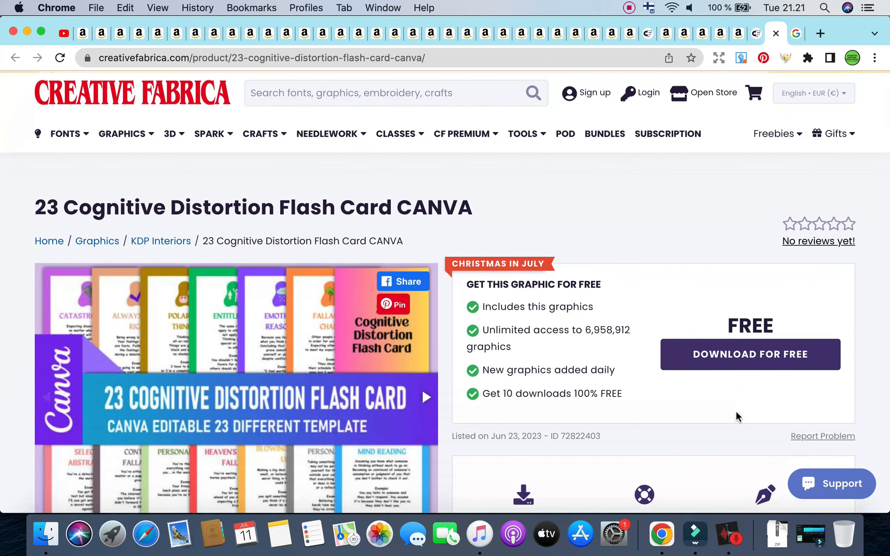
scroll(736, 410, down, 3)
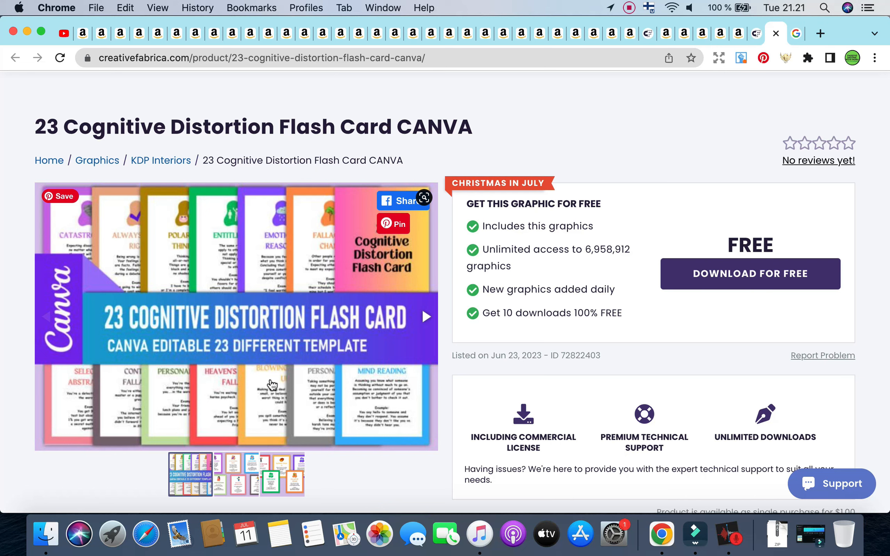
scroll(222, 388, down, 4)
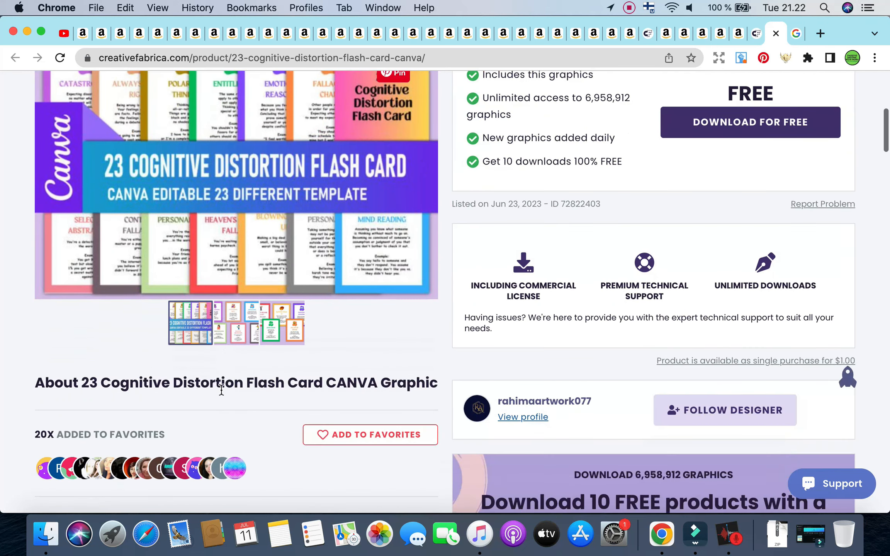
scroll(222, 390, down, 1)
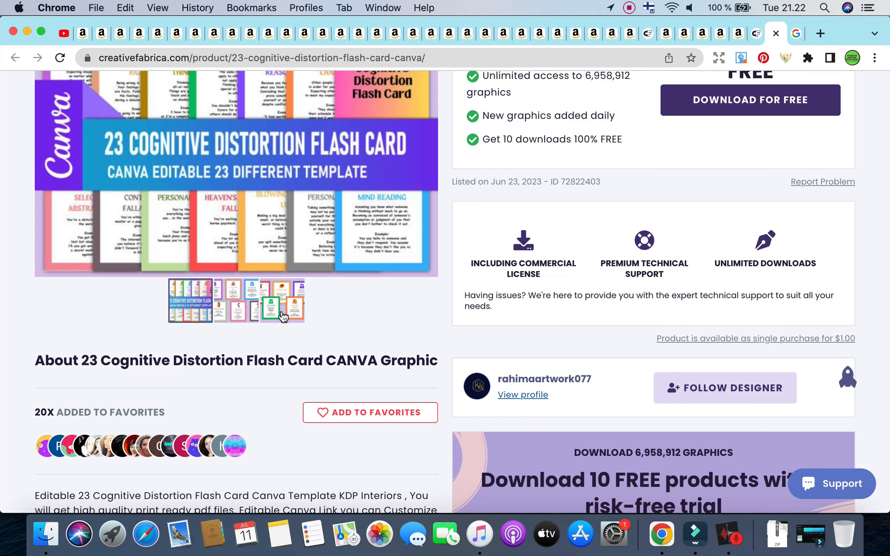
scroll(120, 180, up, 2)
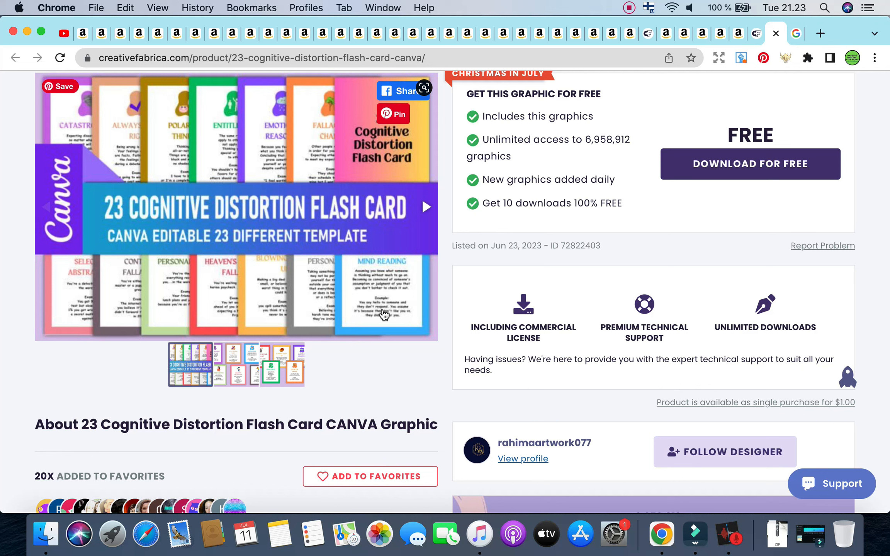
click(754, 33)
scroll(712, 224, up, 5)
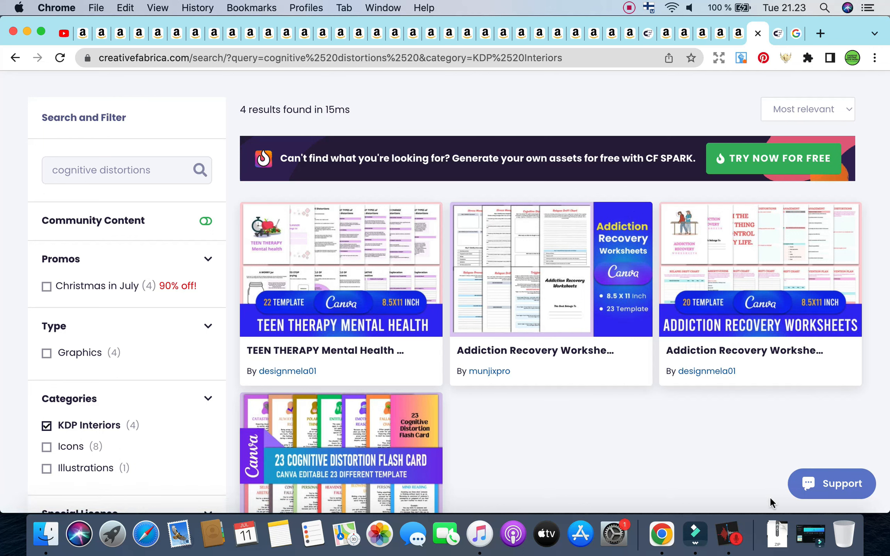
Review the niche statistics in the open Amazon searches, going from "Student Lab Notebook" through the craft planner and mindful kids keywords back to "cognitive distortions workbook".
click(752, 35)
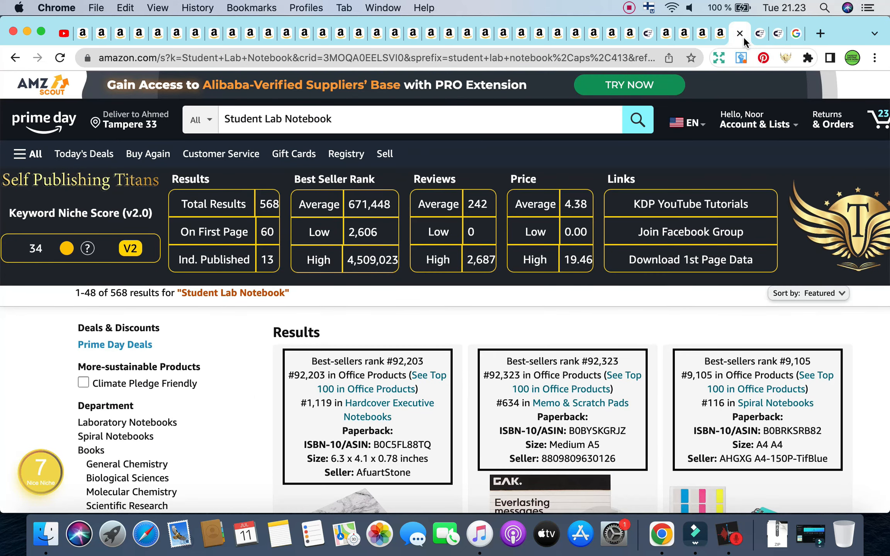
right_click(15, 58)
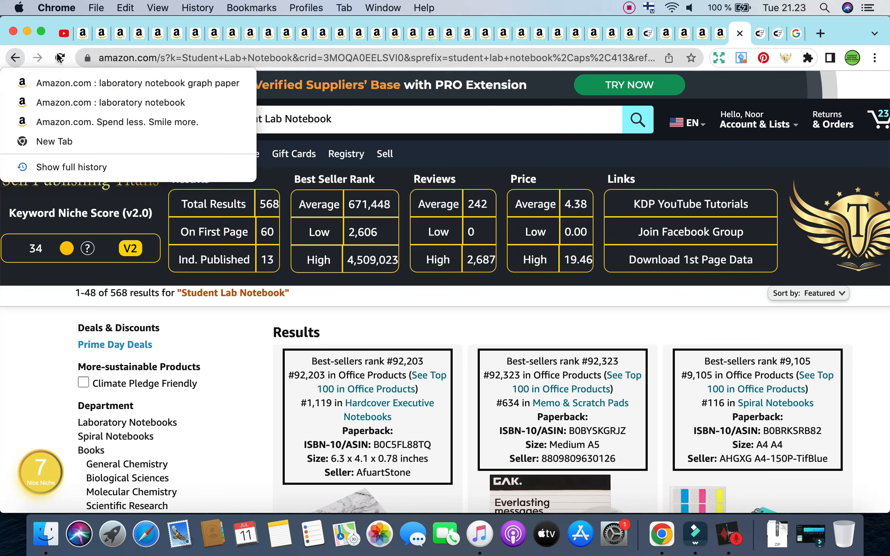
click(356, 114)
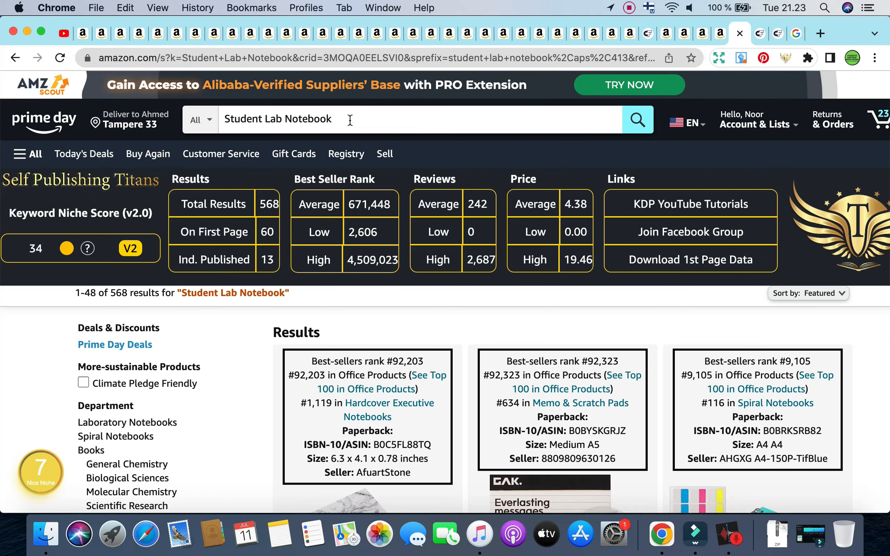
click(719, 33)
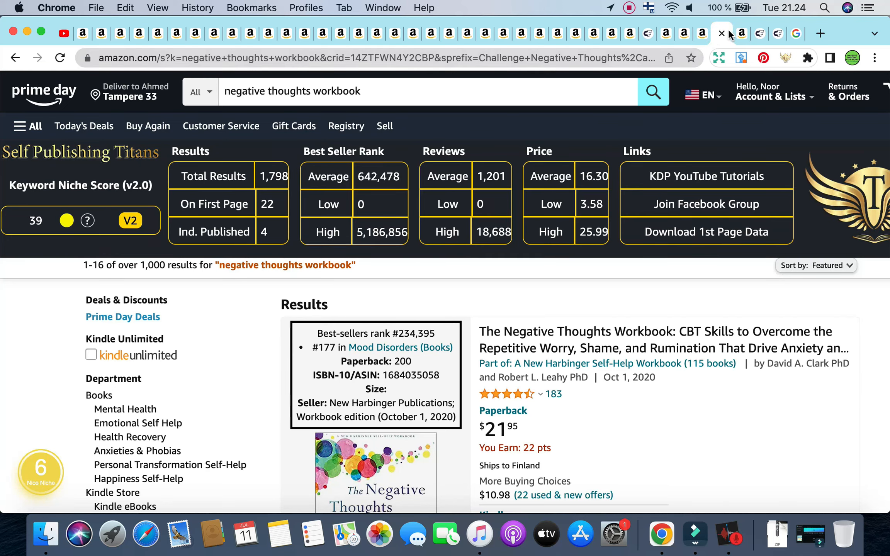
click(701, 35)
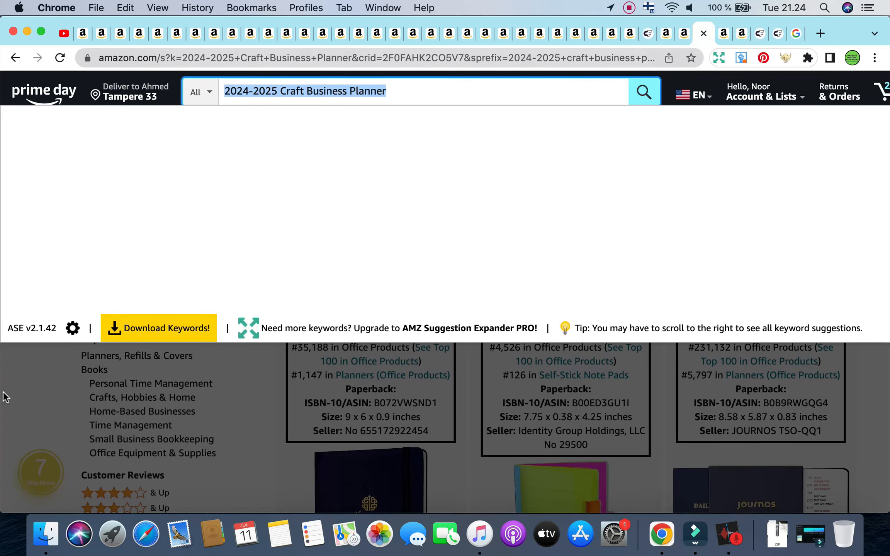
click(19, 396)
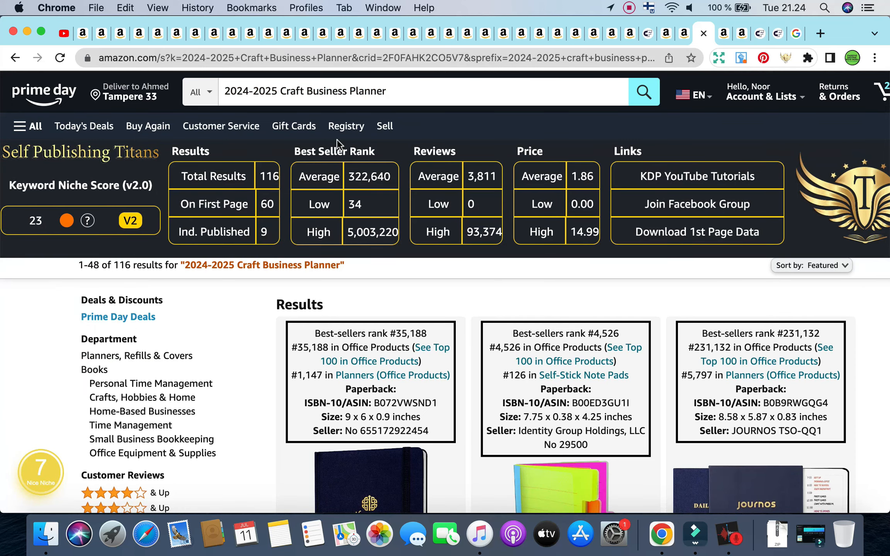
click(689, 38)
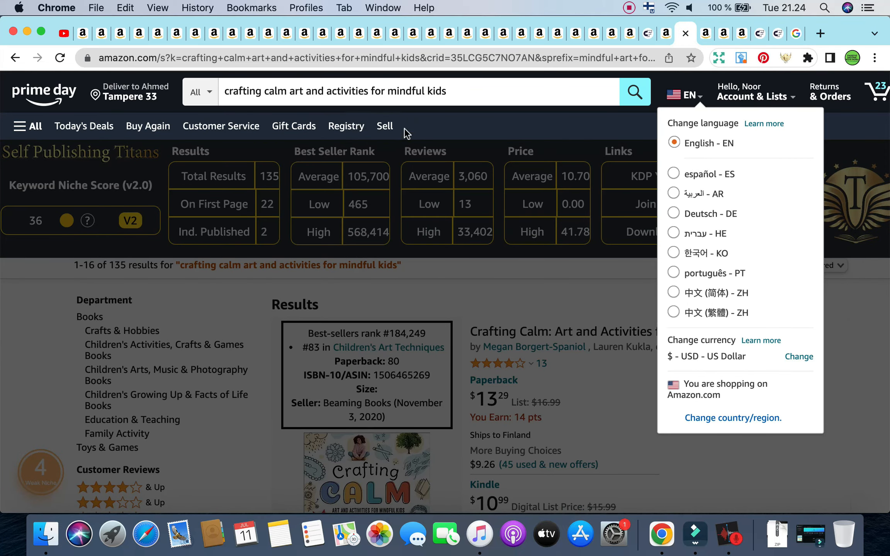
click(664, 36)
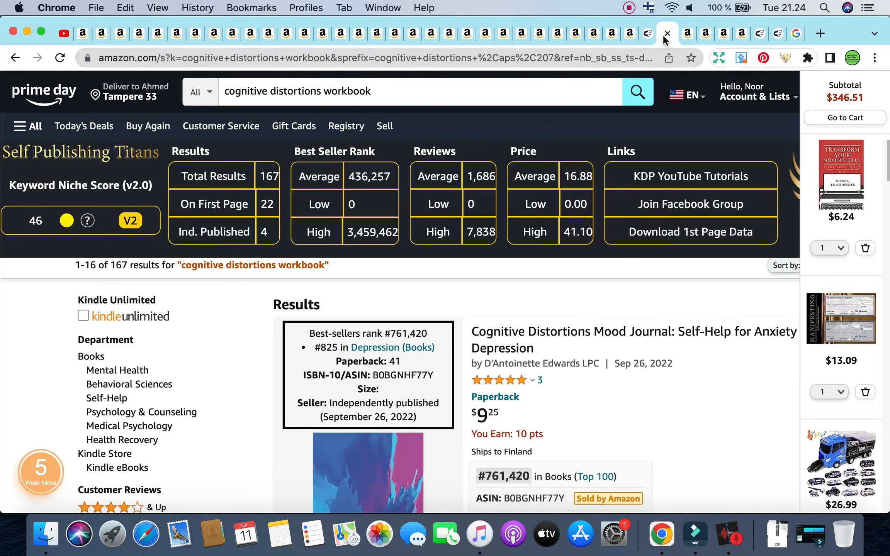